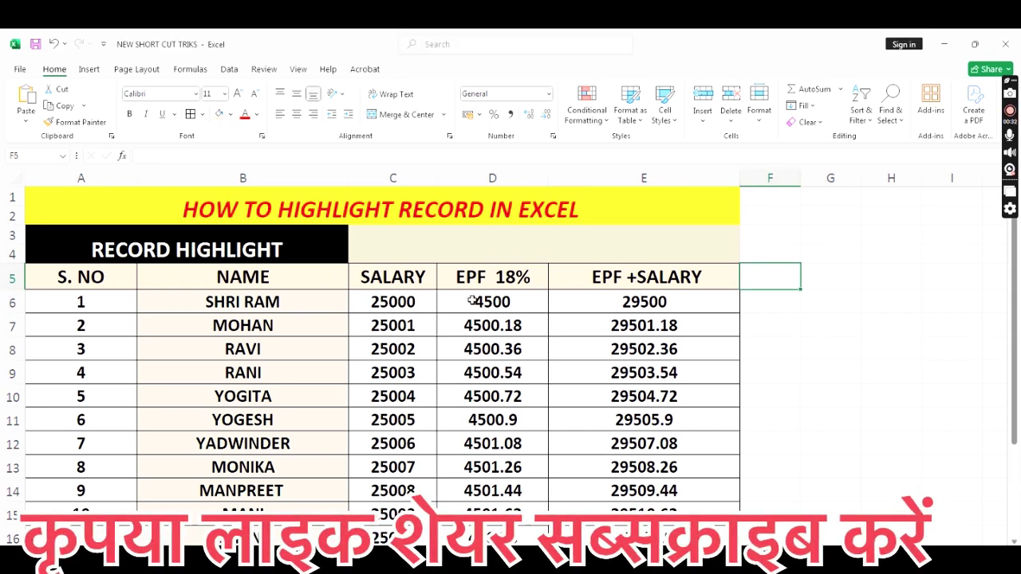
# Step: Clear the EPF 18% and EPF +SALARY values for all records in D6:E20
pyautogui.click(501, 310)
pyautogui.click(782, 323)
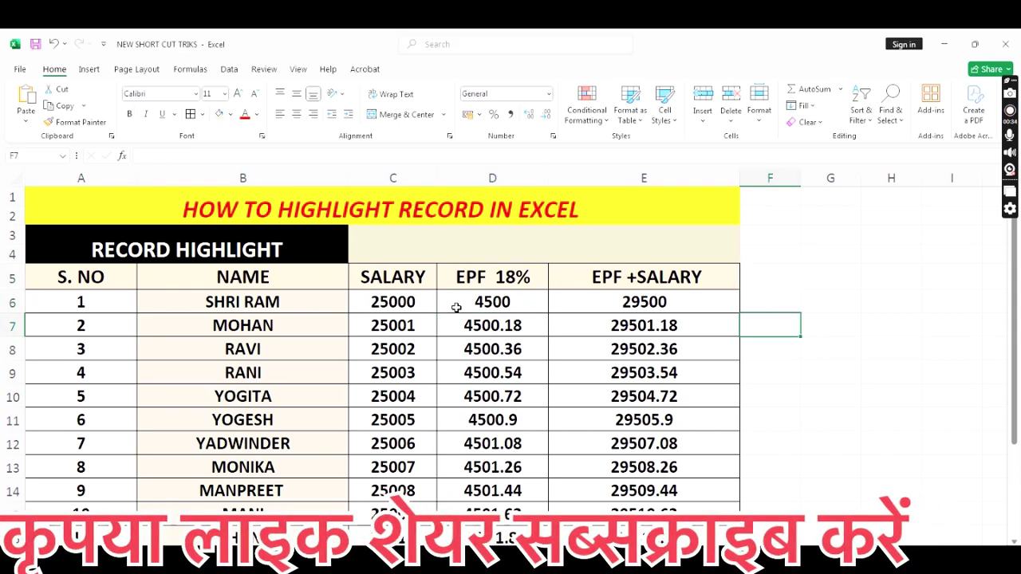
pyautogui.moveTo(472, 301); pyautogui.dragTo(639, 527)
pyautogui.scroll(-3, 614, 479)
pyautogui.press('Delete')
pyautogui.scroll(5, 614, 479)
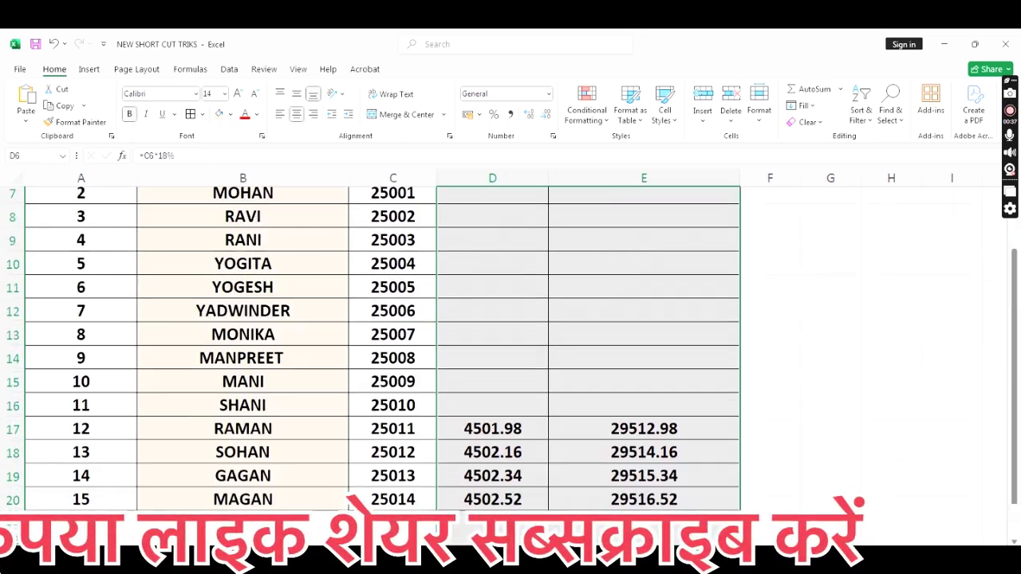
pyautogui.click(574, 402)
# Step: Calculate the first record's EPF in D6 with the formula =C6*18%
pyautogui.click(475, 307)
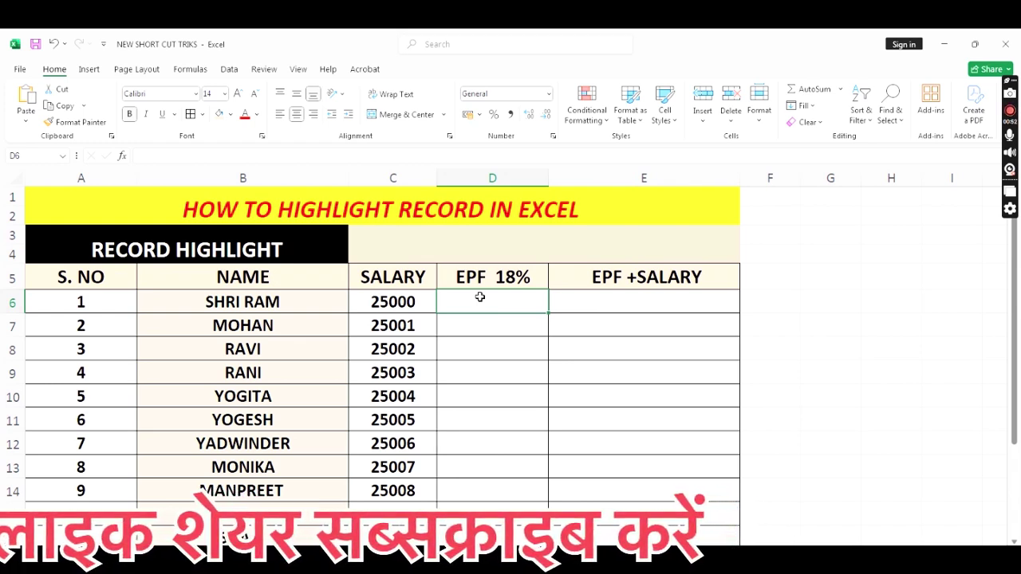
pyautogui.write('=')
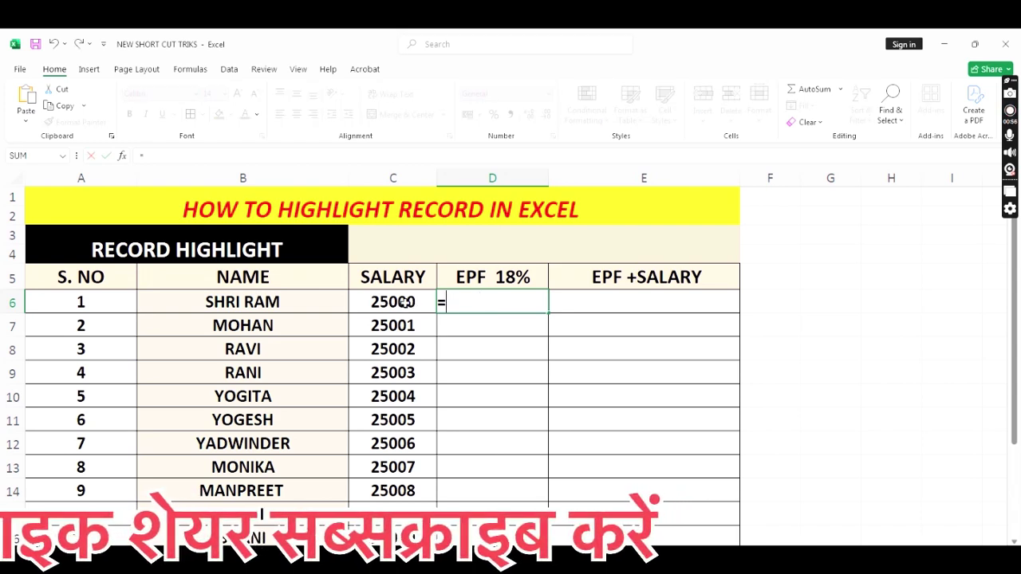
pyautogui.click(406, 301)
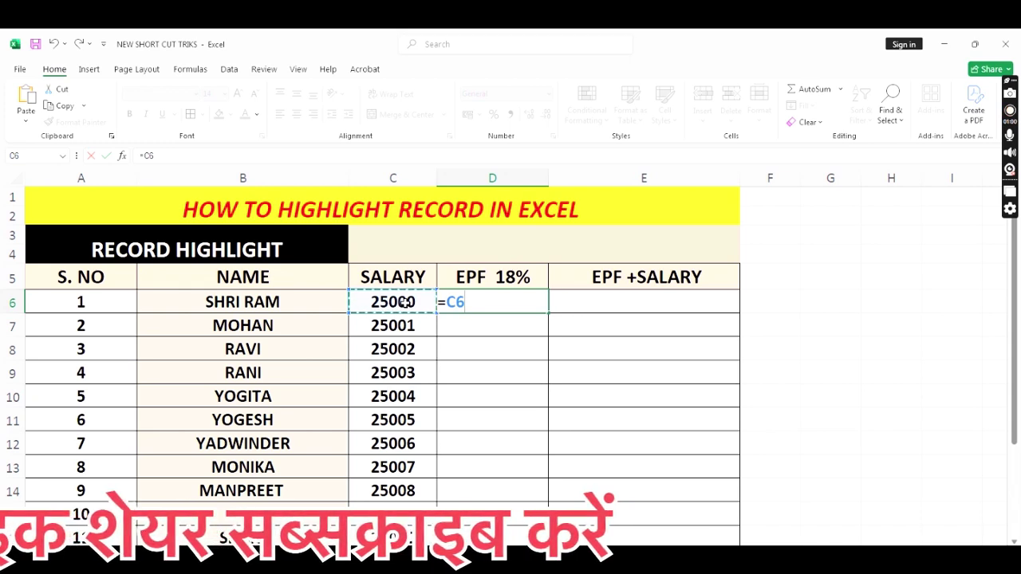
pyautogui.write('*')
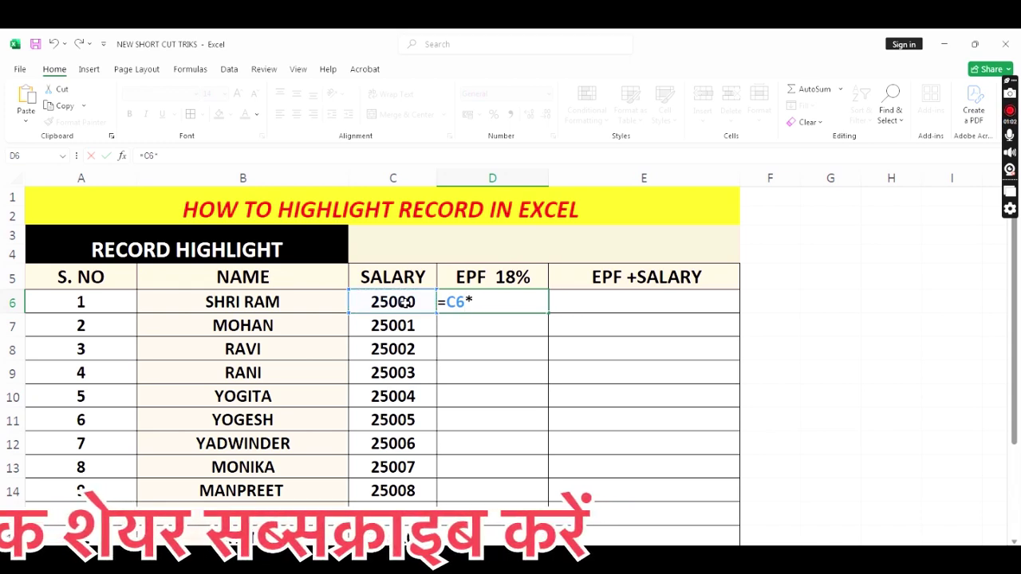
pyautogui.write('18')
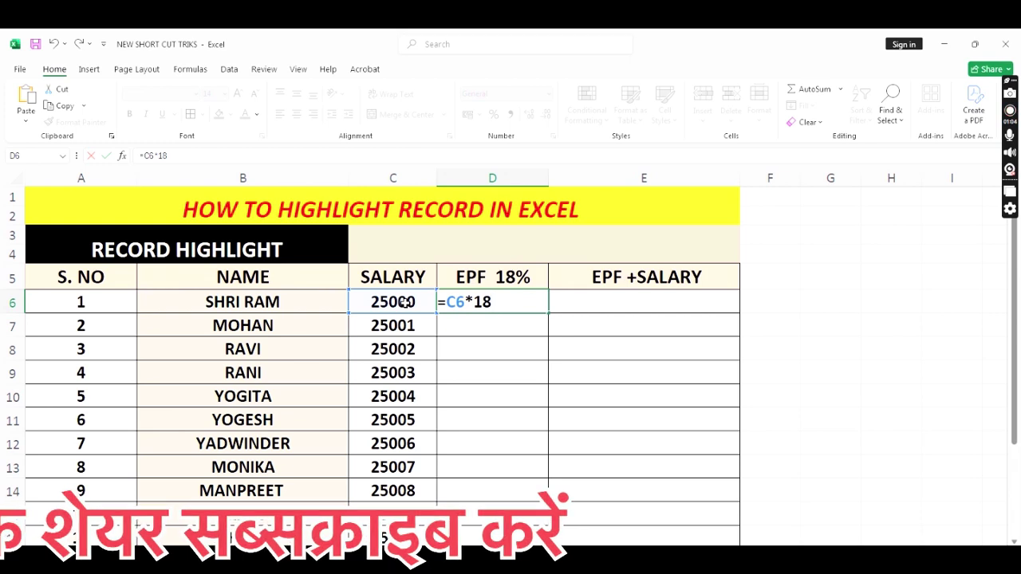
pyautogui.write('%')
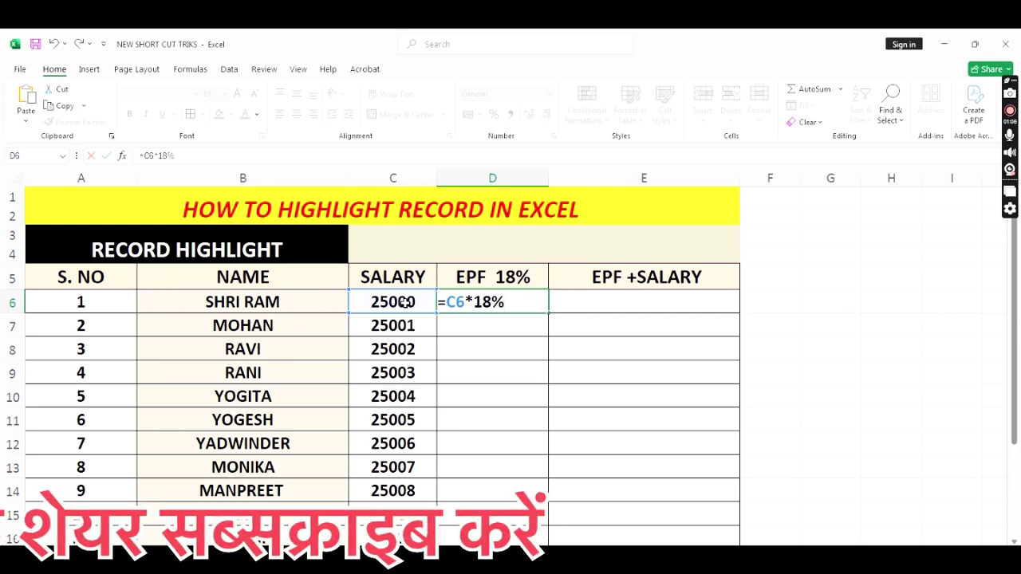
pyautogui.press('Return')
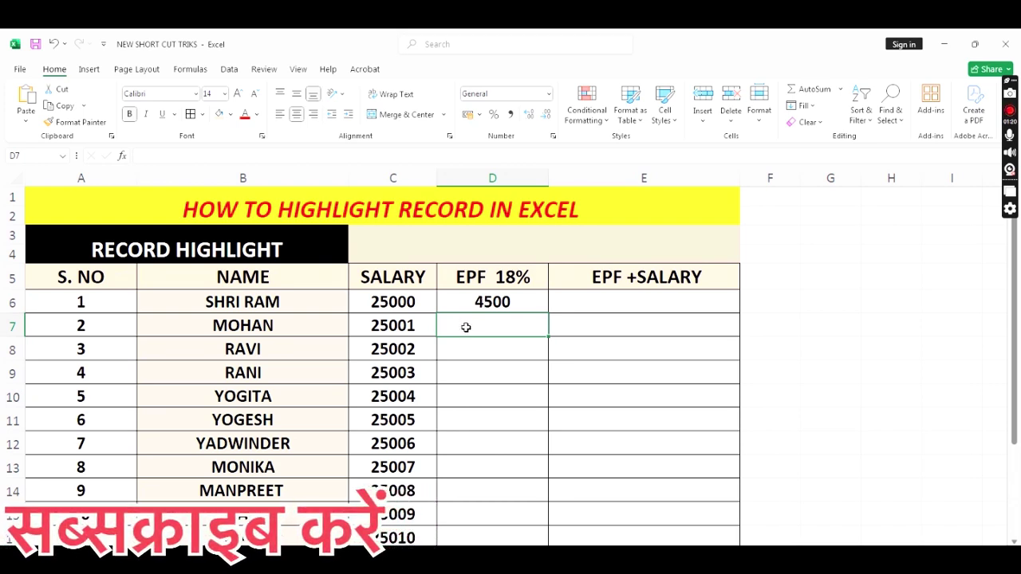
# Step: Enter =C7*18% in D7 and fill the formula down the EPF 18% column to the last record
pyautogui.write('=')
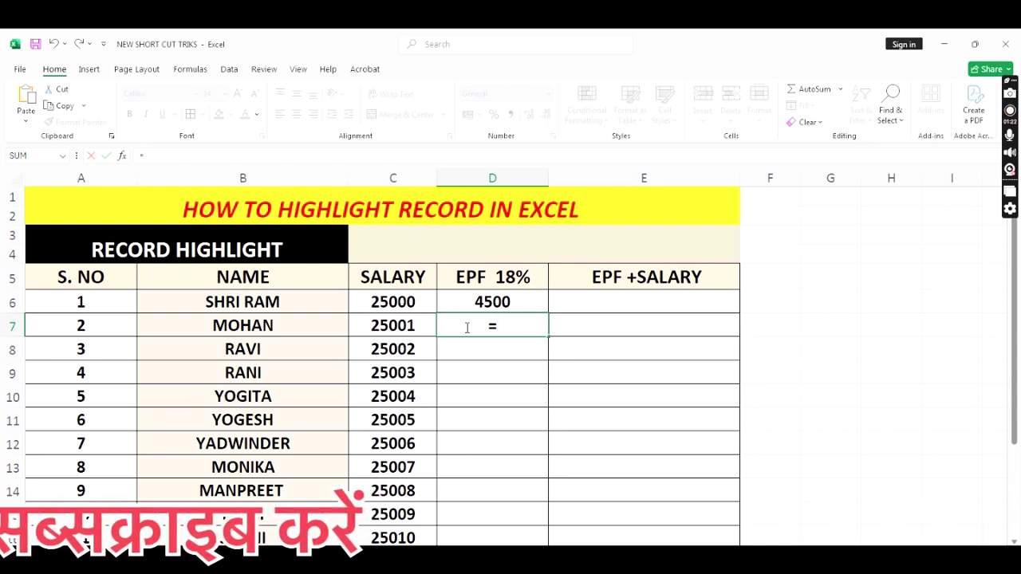
pyautogui.click(374, 327)
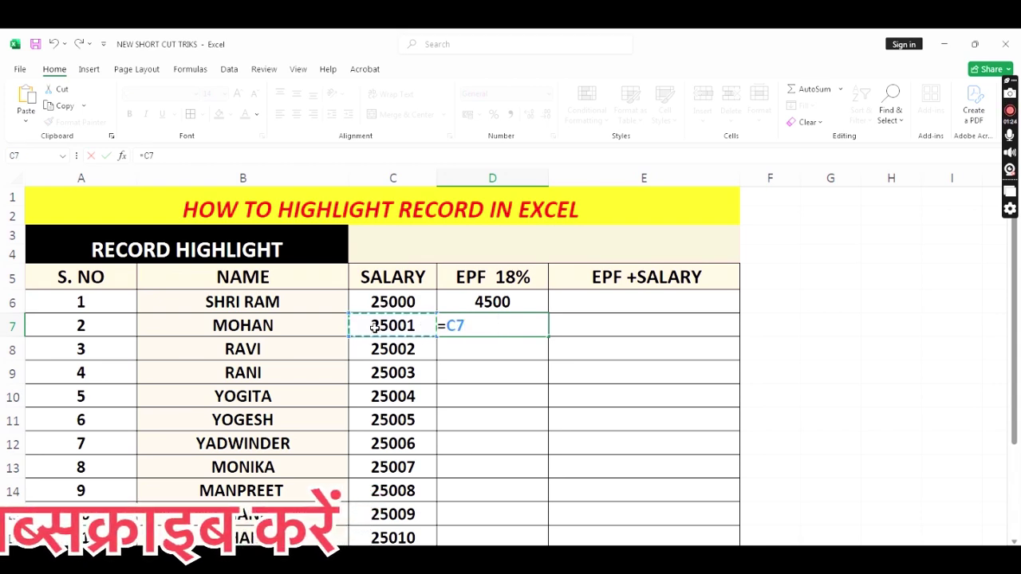
pyautogui.write('*')
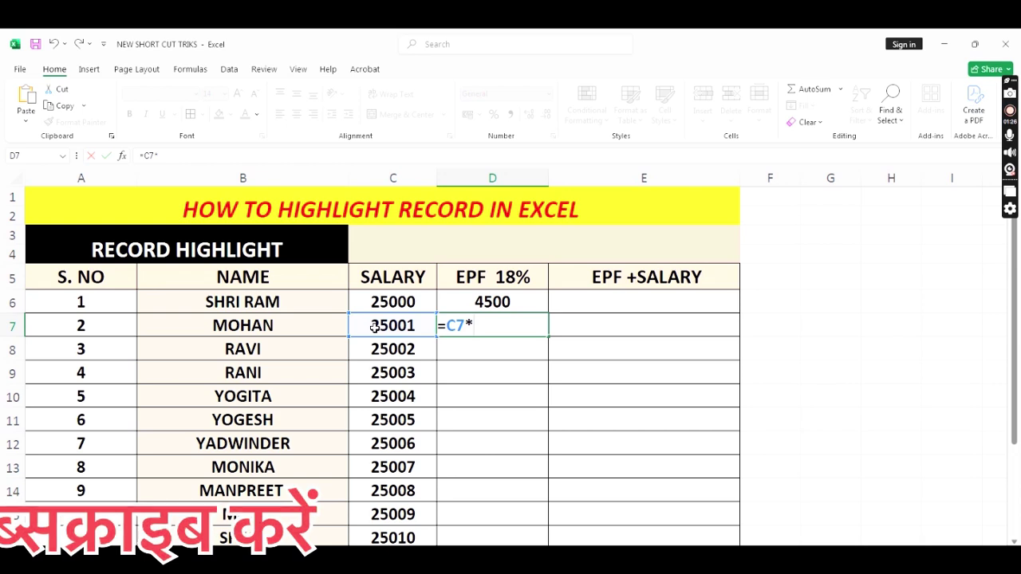
pyautogui.write('18')
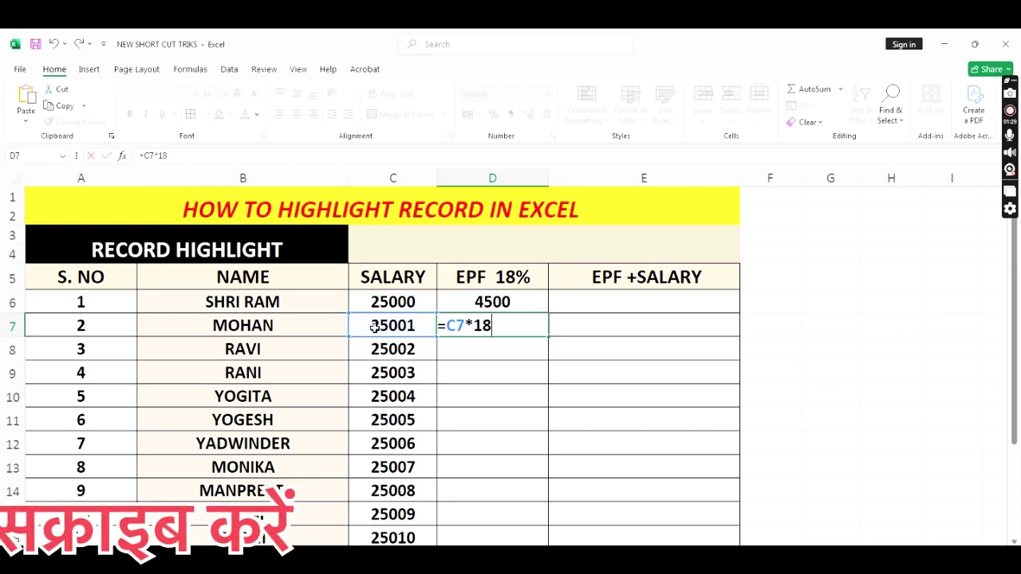
pyautogui.write('%')
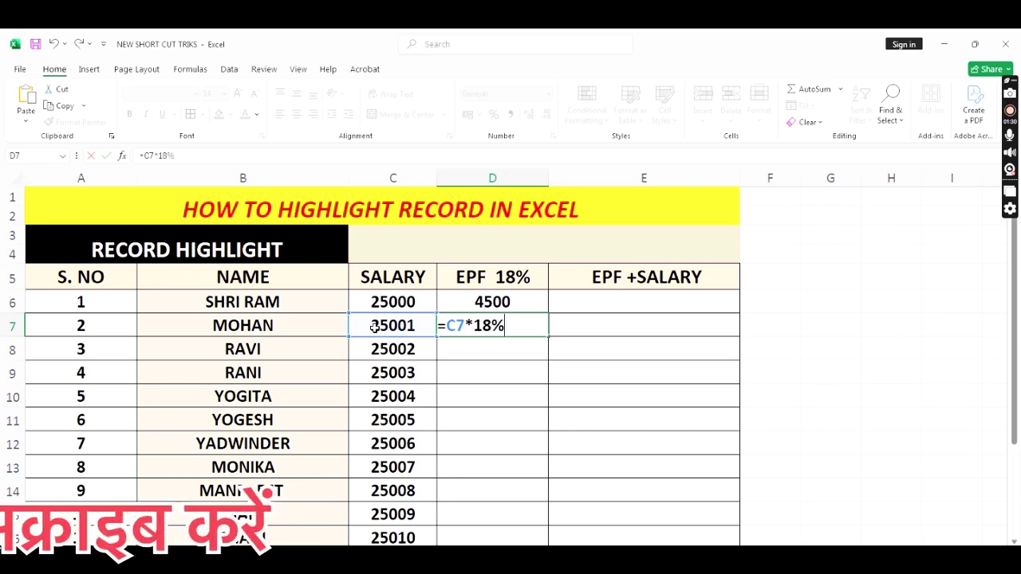
pyautogui.press('Return')
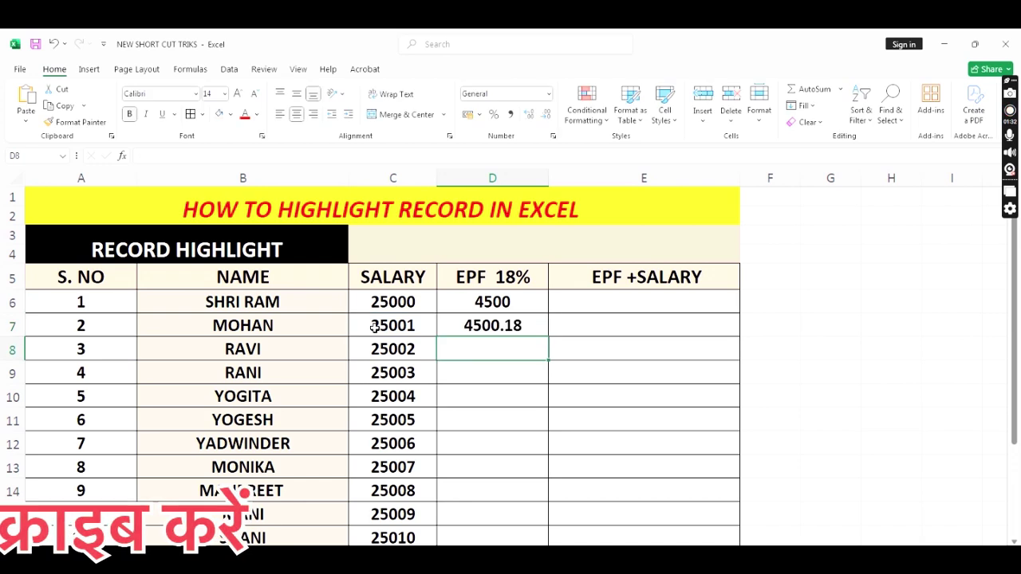
pyautogui.click(492, 319)
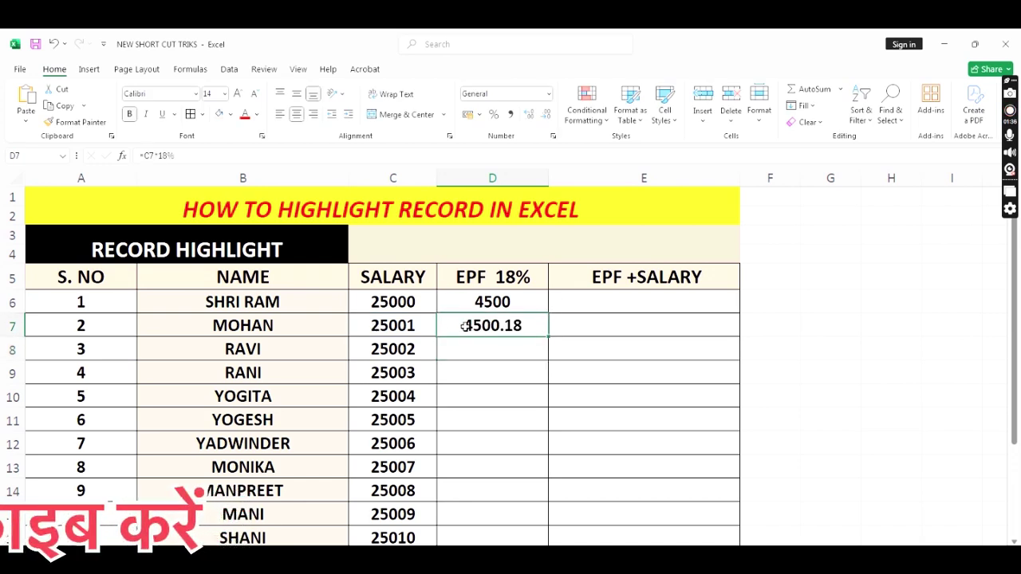
pyautogui.doubleClick(549, 338)
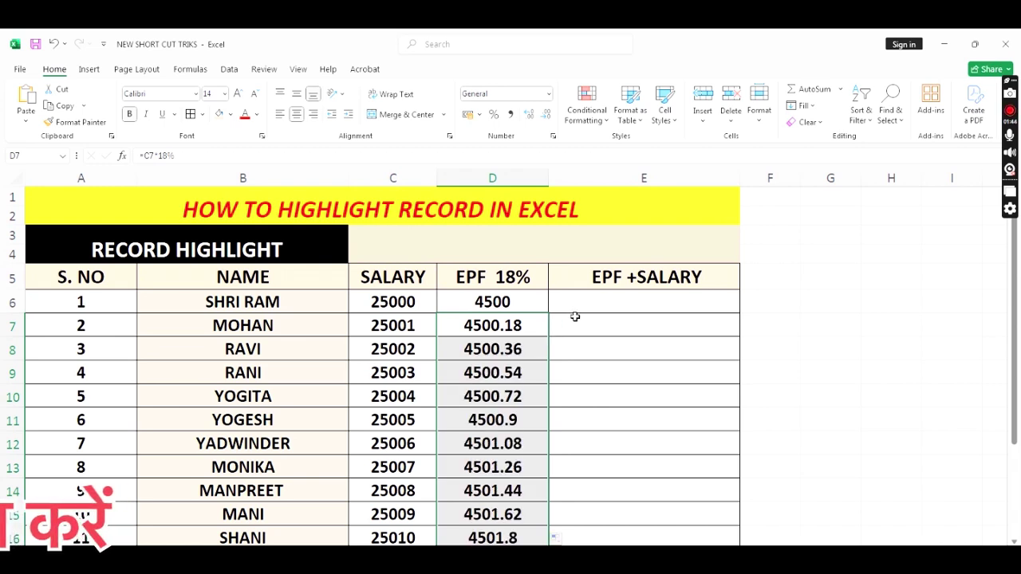
# Step: Calculate the first record's EPF +SALARY total in E6 with the formula =C6+D6
pyautogui.click(575, 303)
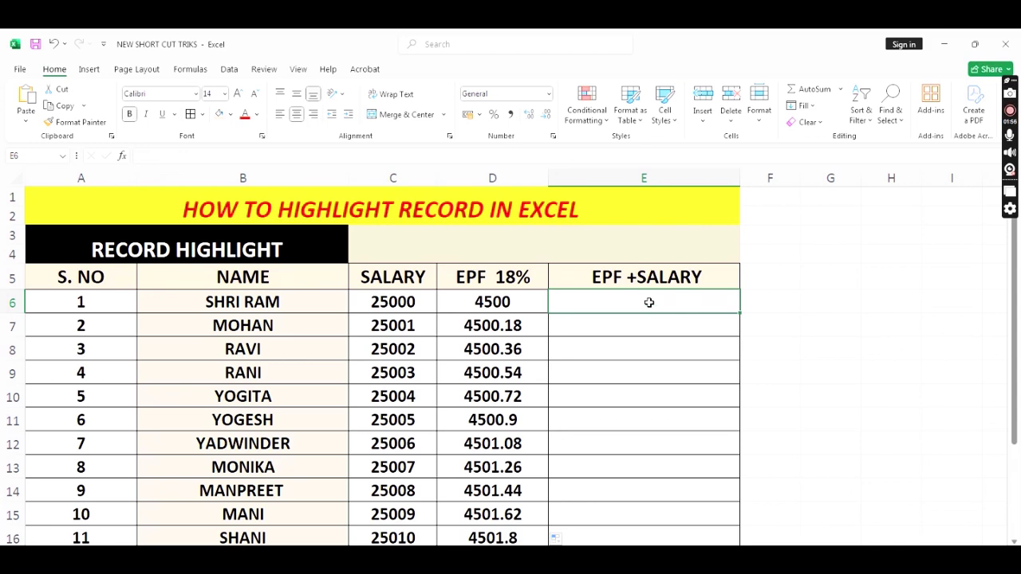
pyautogui.write('=')
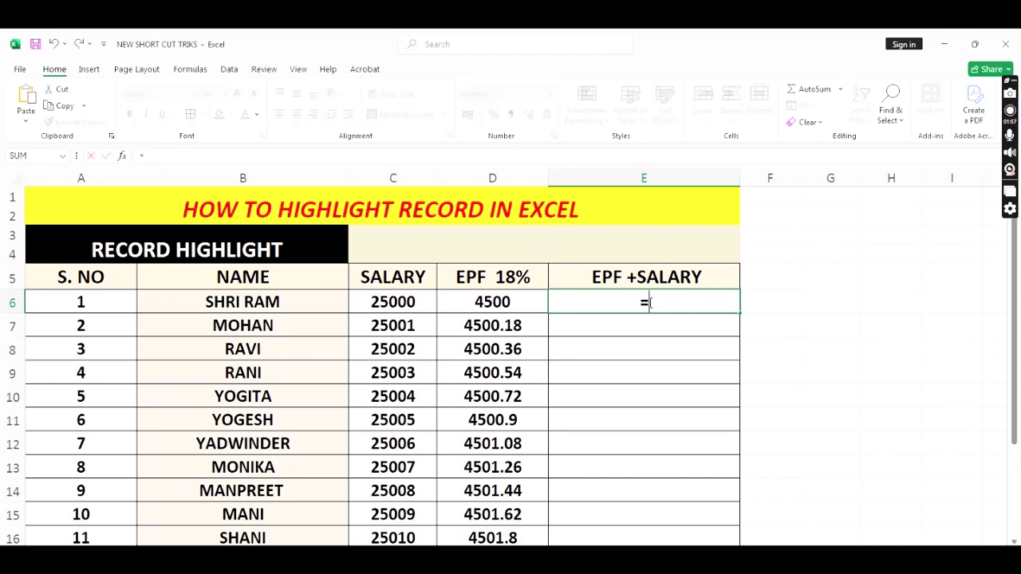
pyautogui.click(415, 302)
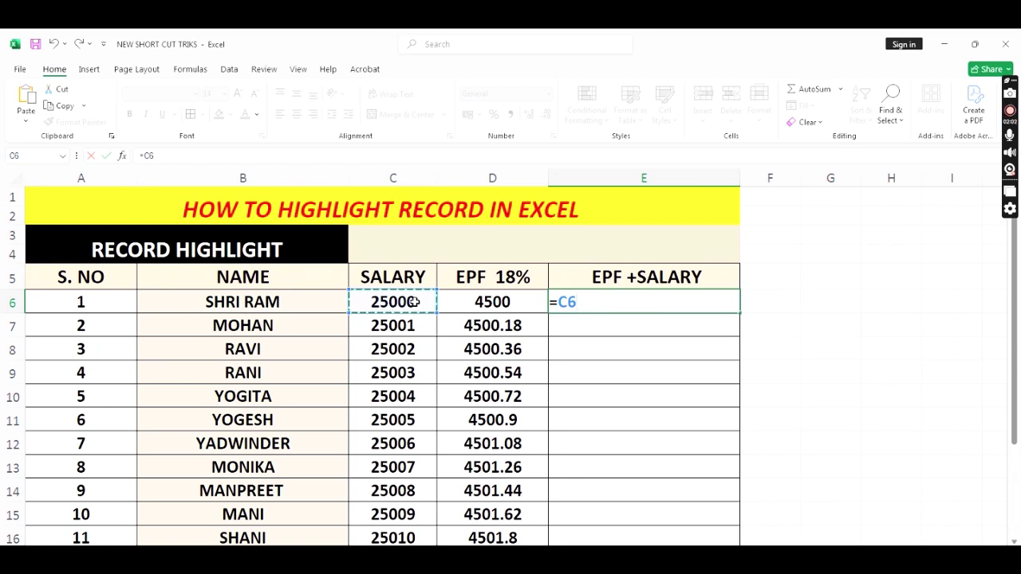
pyautogui.write('+')
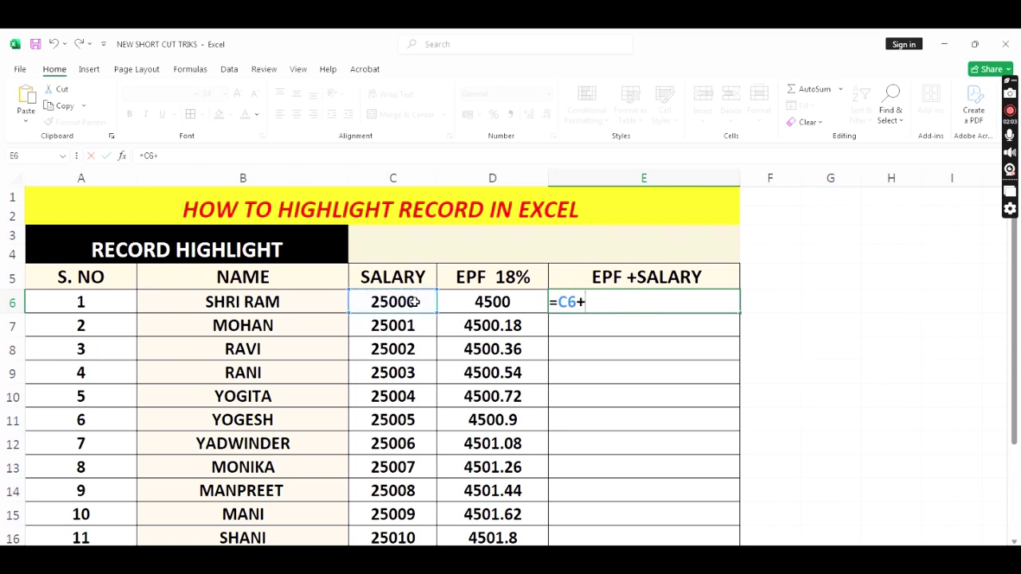
pyautogui.click(474, 299)
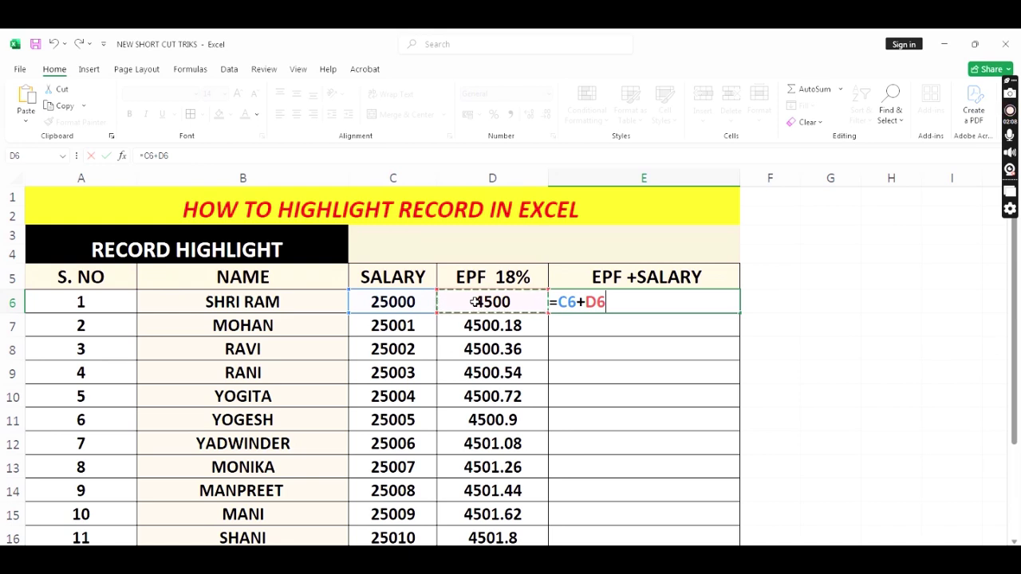
pyautogui.press('Return')
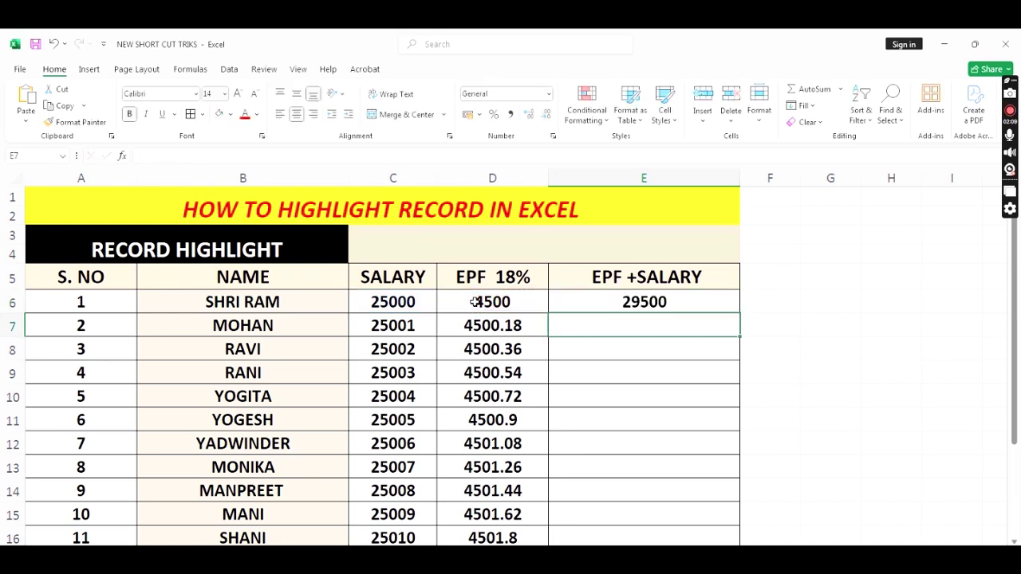
pyautogui.click(685, 301)
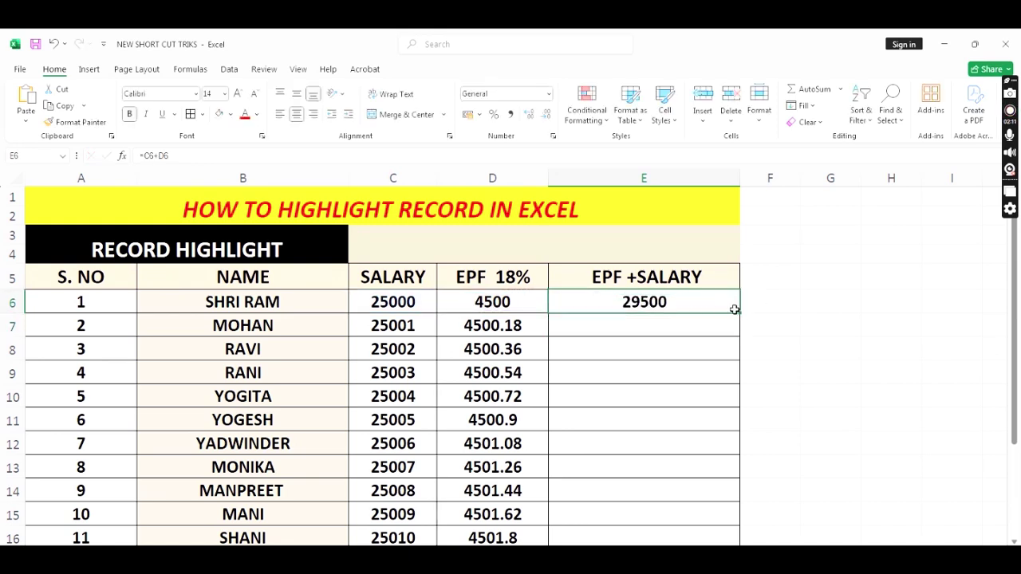
# Step: Calculate the second record's EPF +SALARY total in E7 with the formula =C7+D7
pyautogui.click(630, 326)
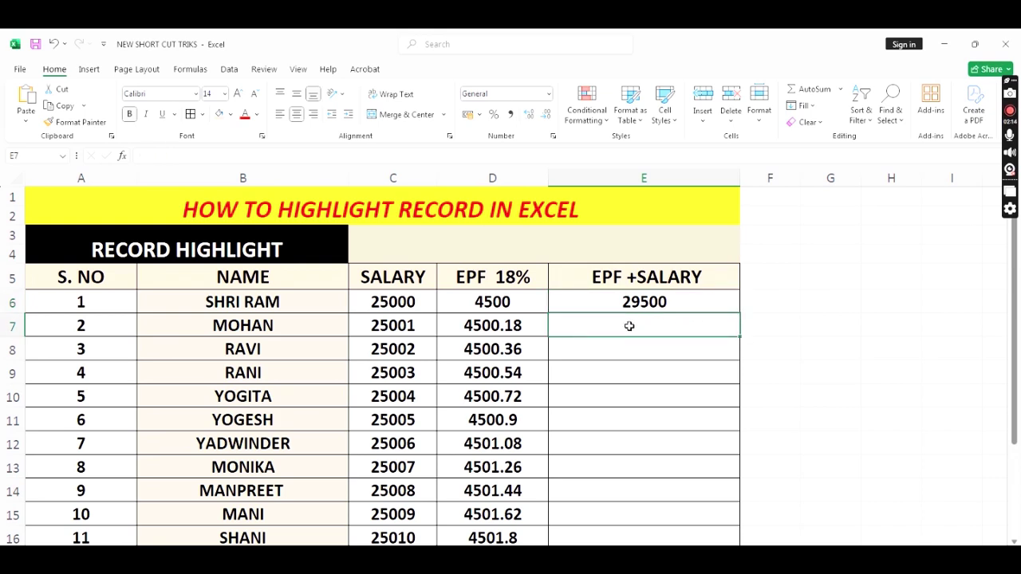
pyautogui.write('=')
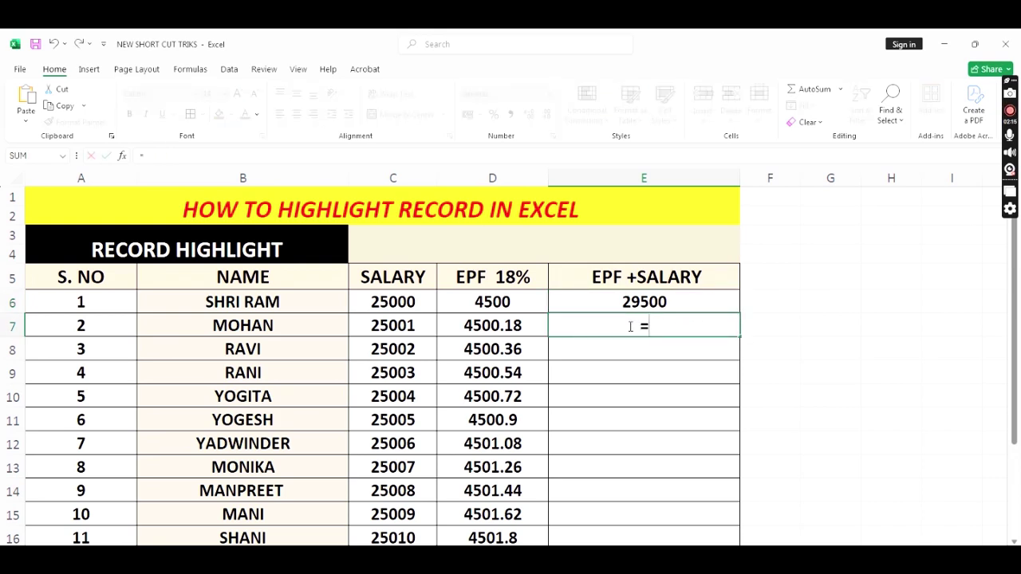
pyautogui.click(397, 323)
pyautogui.write('+')
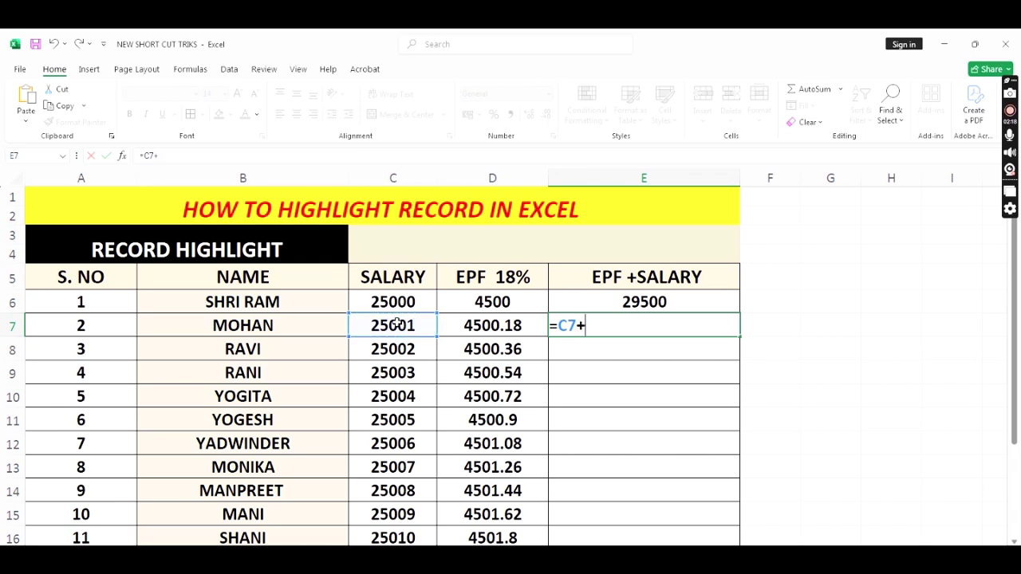
pyautogui.click(494, 324)
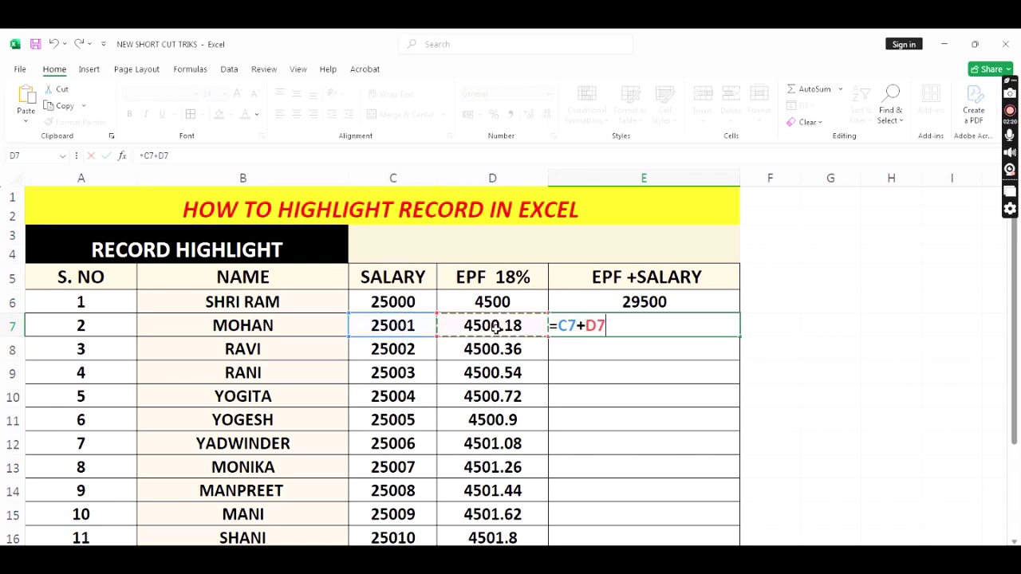
pyautogui.press('Return')
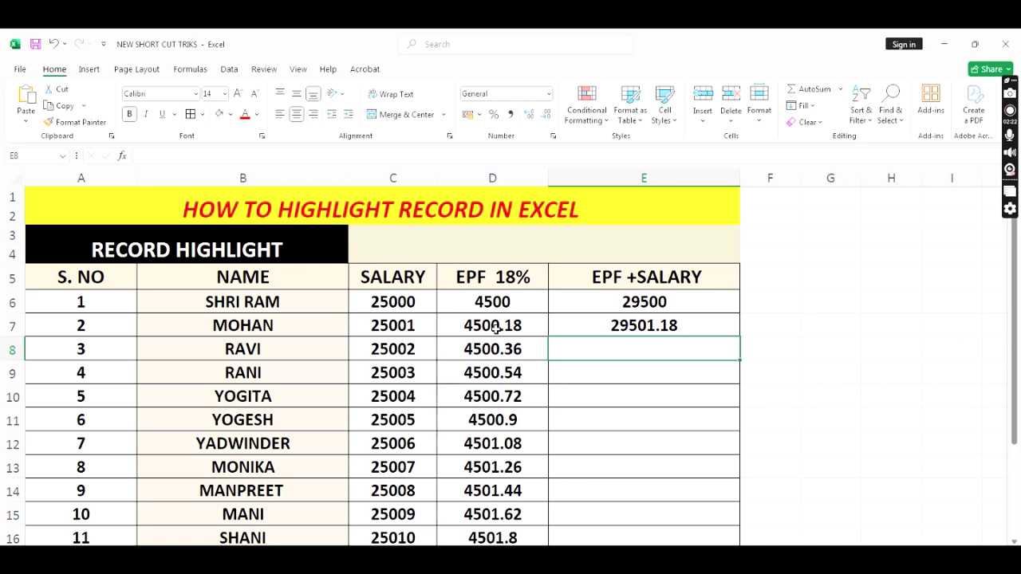
pyautogui.click(850, 305)
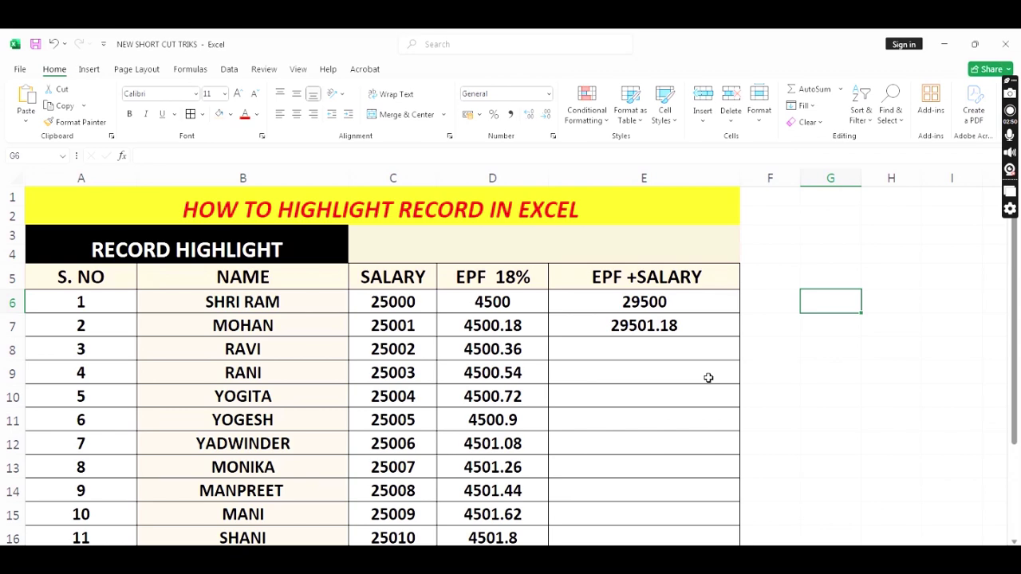
# Step: Fill the E7 formula down the EPF +SALARY column to the last record
pyautogui.click(716, 324)
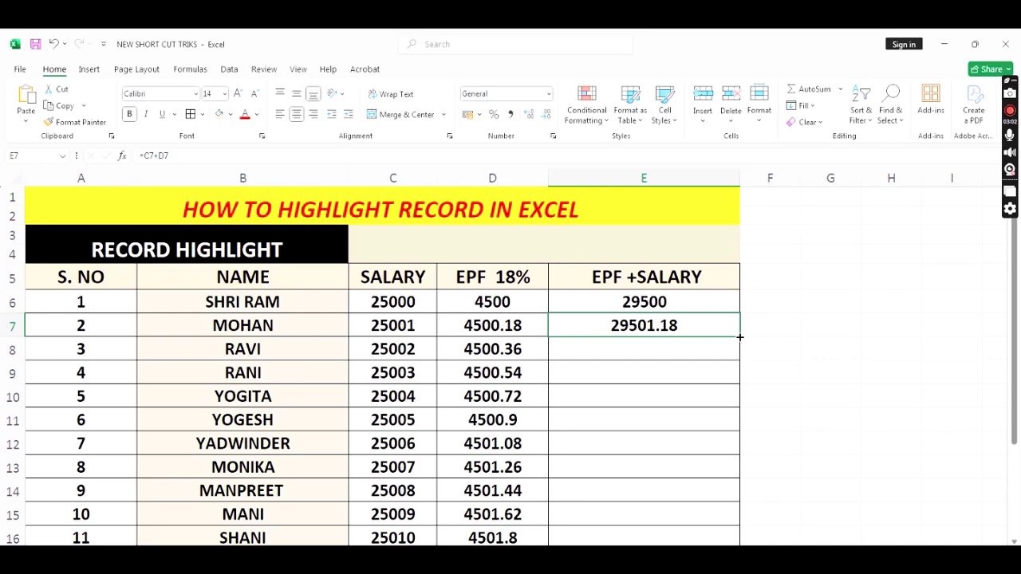
pyautogui.doubleClick(740, 338)
pyautogui.scroll(-3, 737, 341)
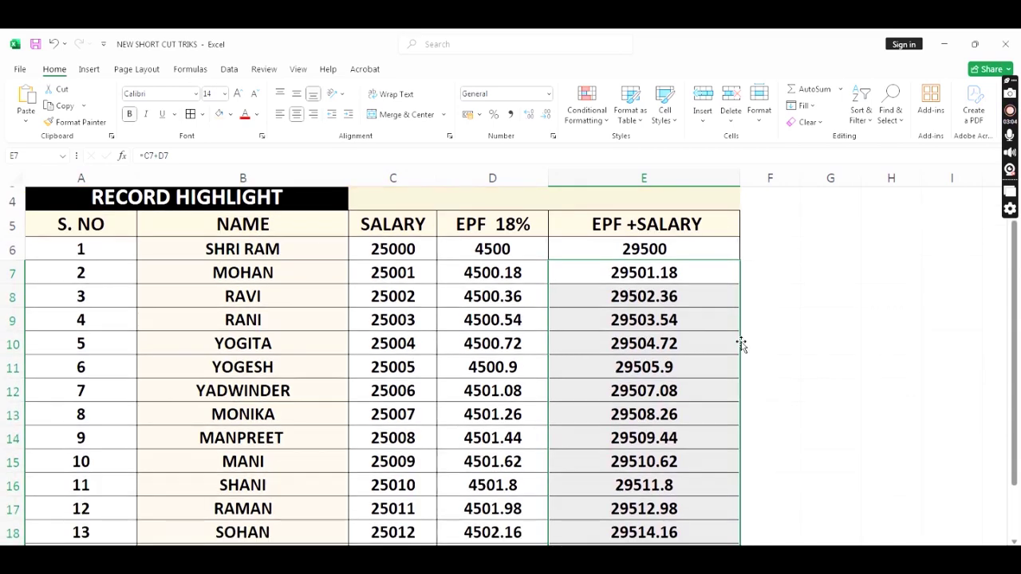
pyautogui.scroll(2, 670, 369)
pyautogui.scroll(1, 666, 367)
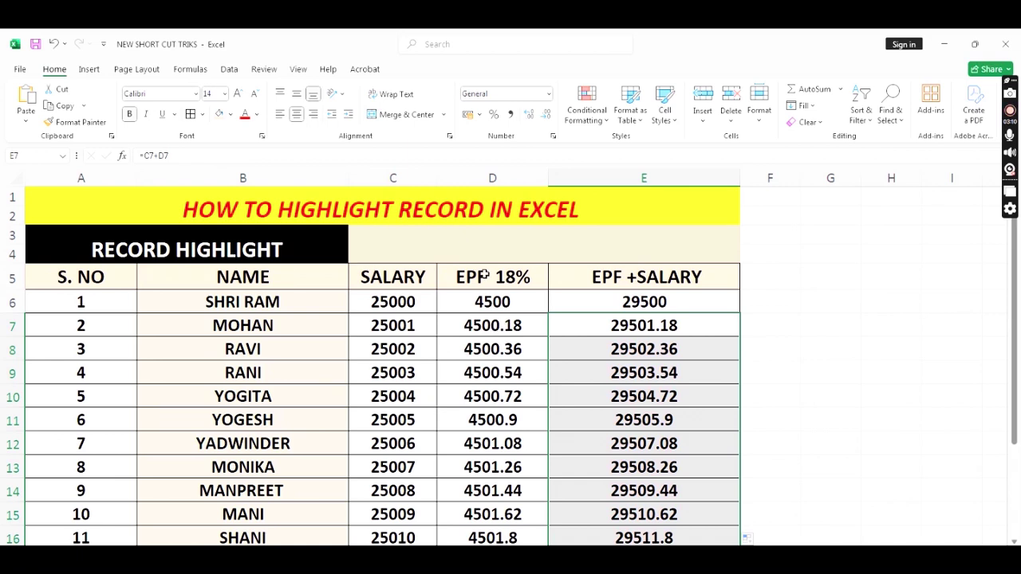
# Step: Select all the salary records in A6:E20, from the first serial number to the last EPF +SALARY value
pyautogui.click(482, 247)
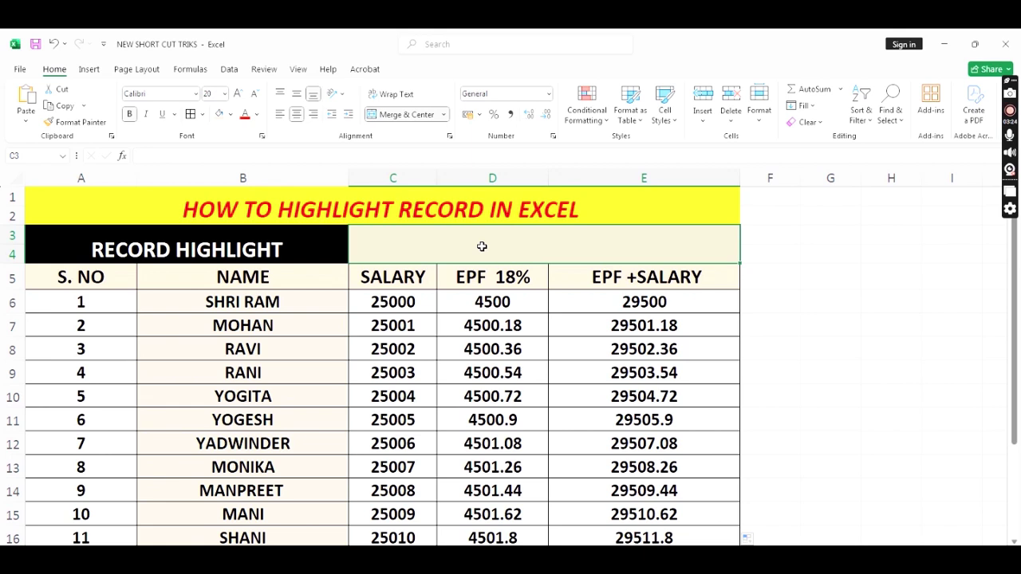
pyautogui.moveTo(77, 299); pyautogui.dragTo(619, 391)
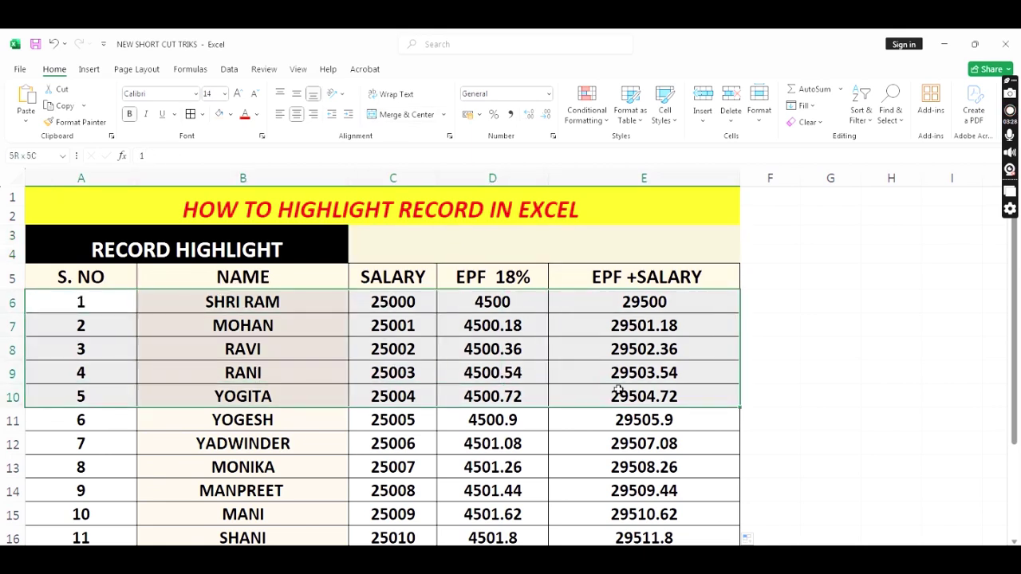
pyautogui.click(244, 325)
pyautogui.moveTo(70, 295); pyautogui.dragTo(661, 484)
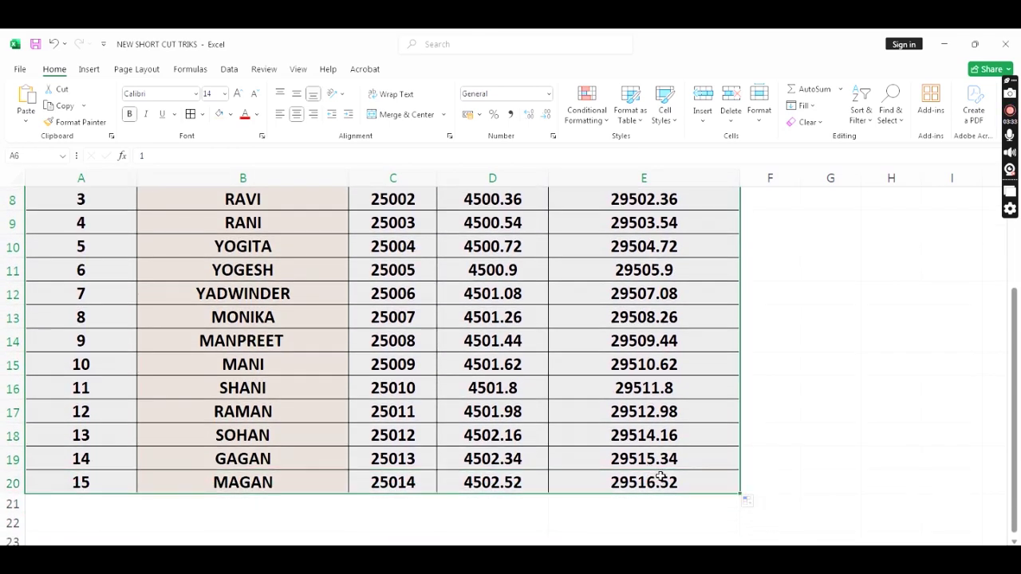
pyautogui.scroll(3, 662, 477)
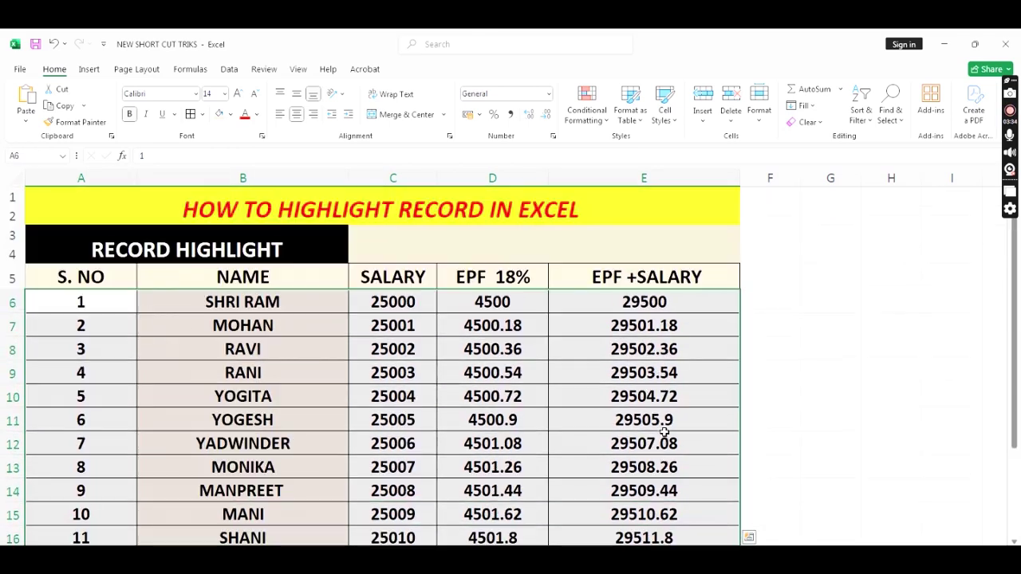
# Step: Start a new conditional formatting rule for the selected records that uses a formula to determine which cells to format
pyautogui.click(597, 119)
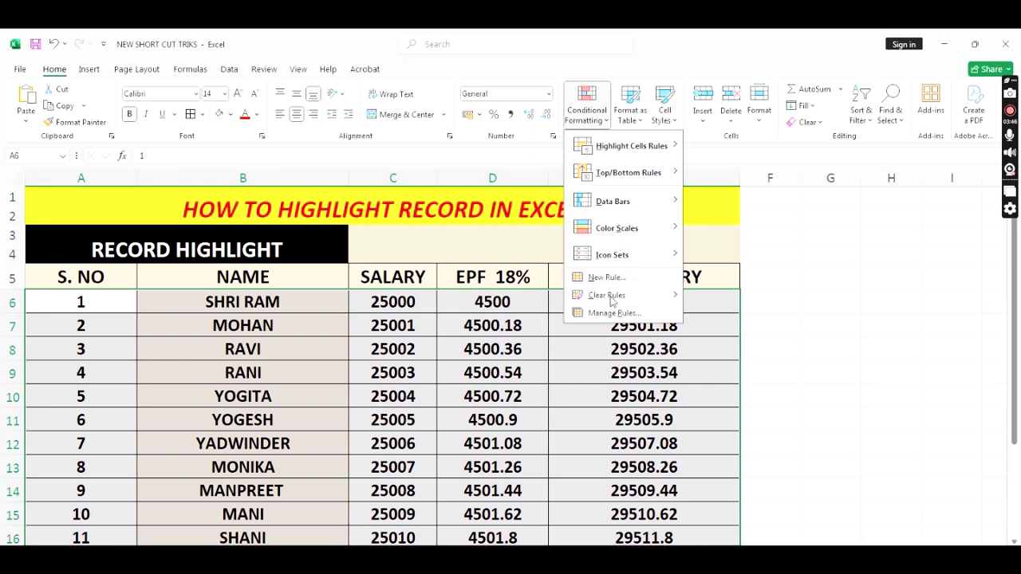
pyautogui.press('super+plus')
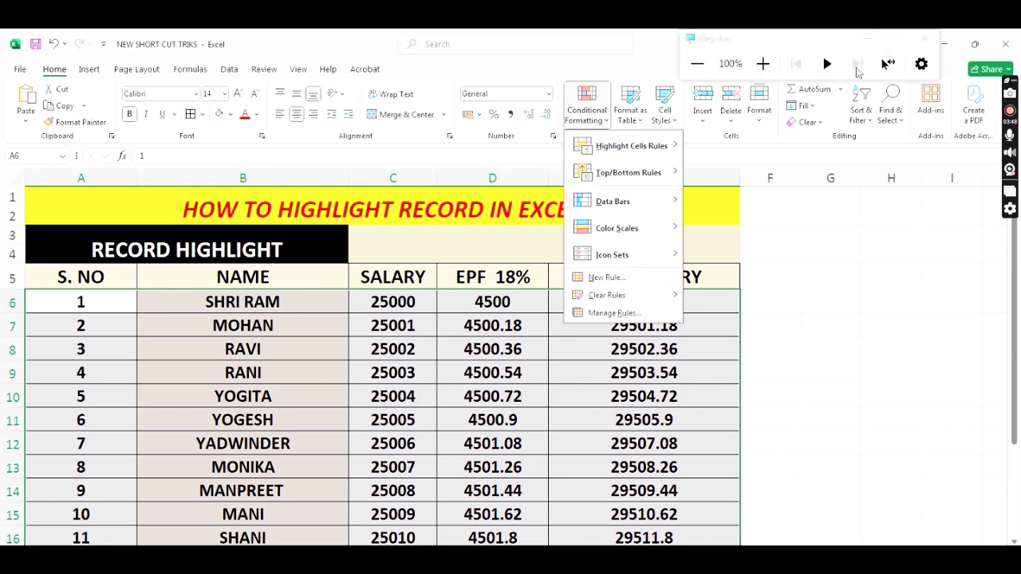
pyautogui.click(763, 64)
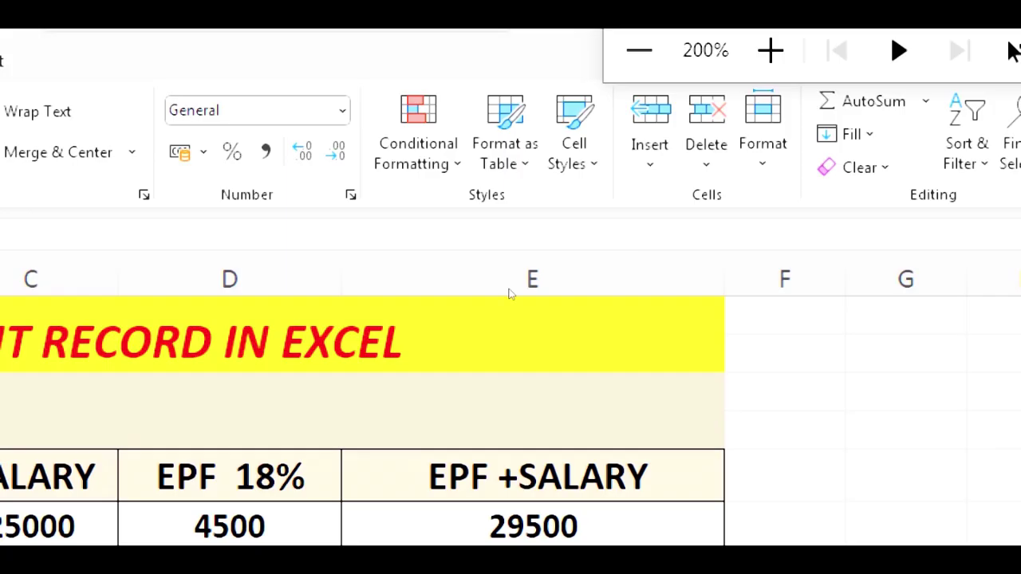
pyautogui.hotkey('ctrl', 'a')
pyautogui.hotkey('alt', 'h')
pyautogui.press('l')
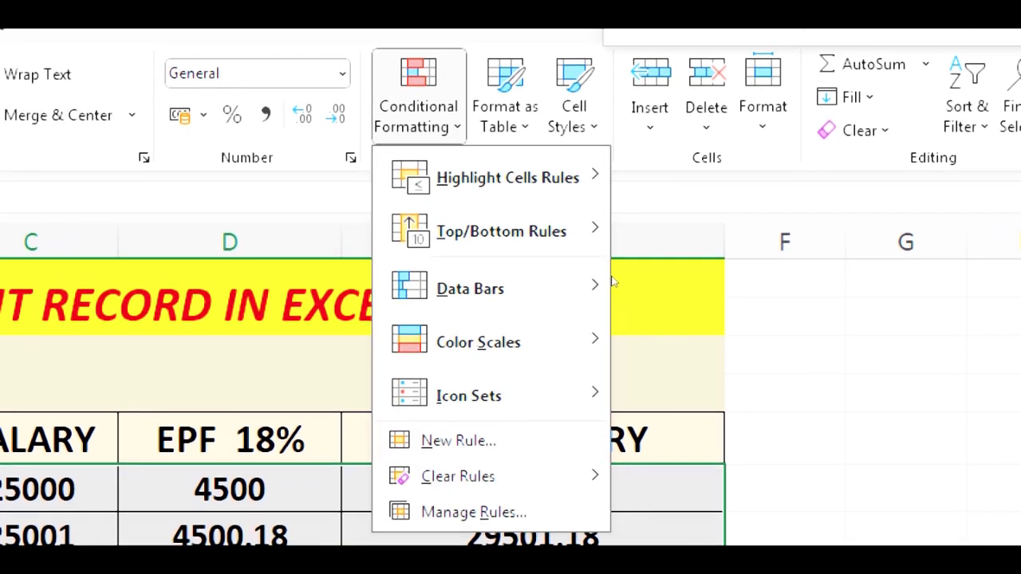
pyautogui.press('n')
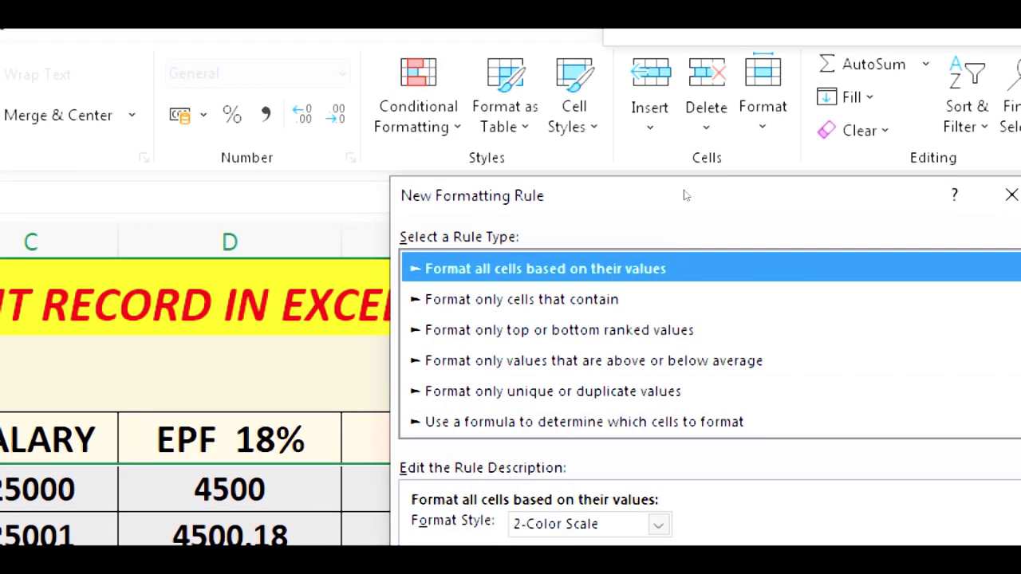
pyautogui.moveTo(698, 161); pyautogui.dragTo(799, 89)
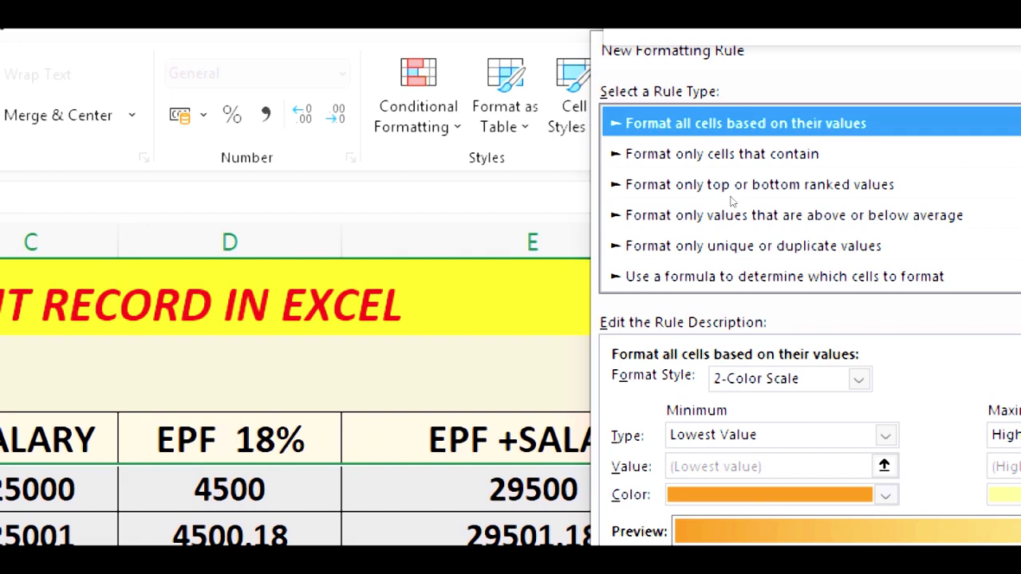
pyautogui.press('End')
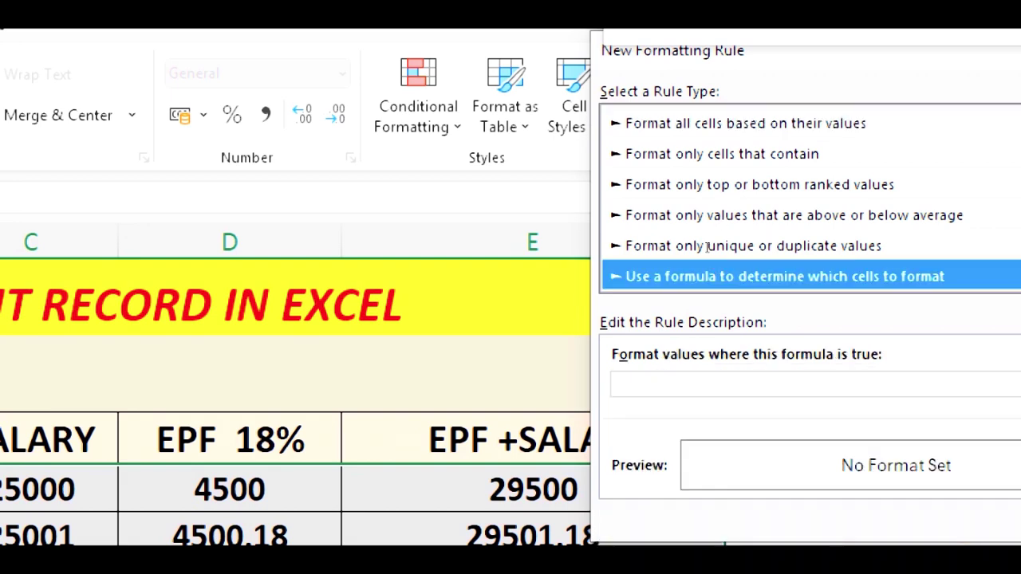
pyautogui.press('Tab')
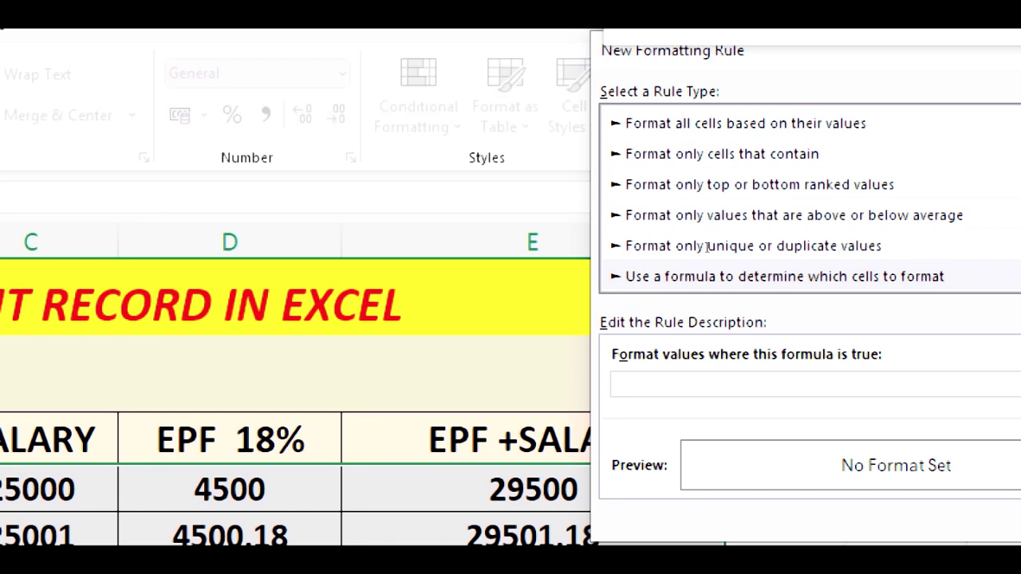
pyautogui.press('super+minus')
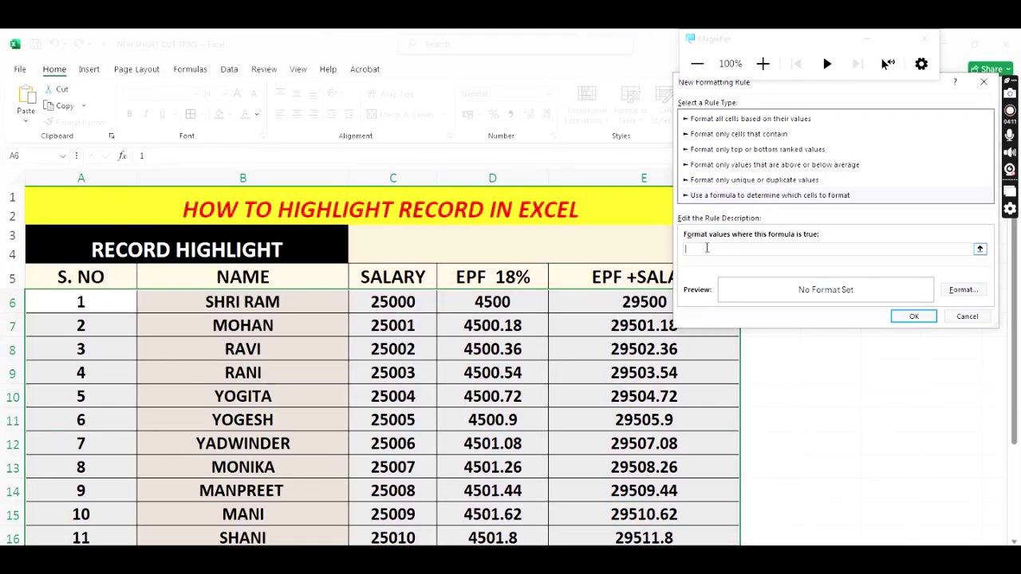
pyautogui.click(483, 248)
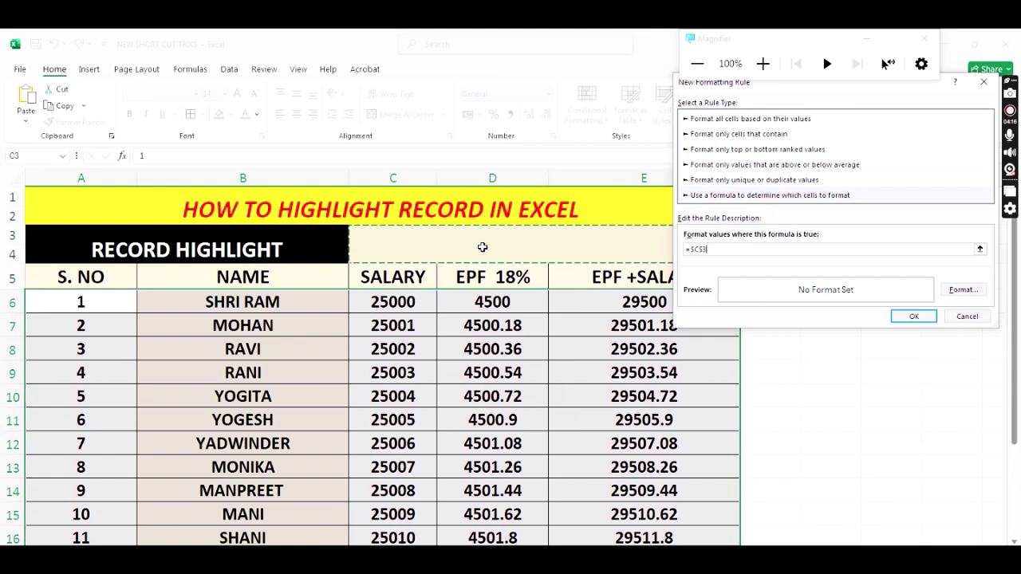
pyautogui.press('super+plus')
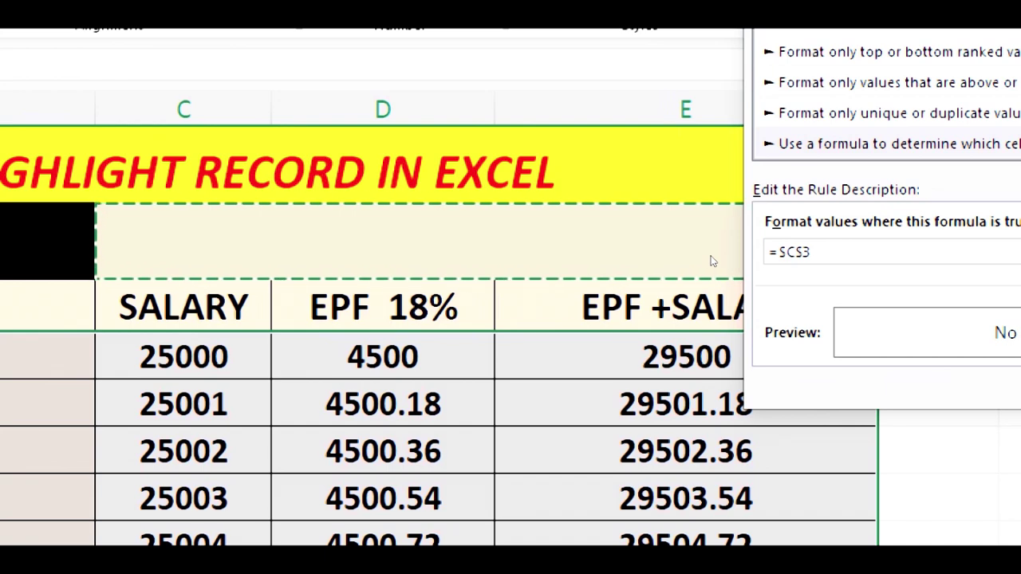
pyautogui.press('super+minus')
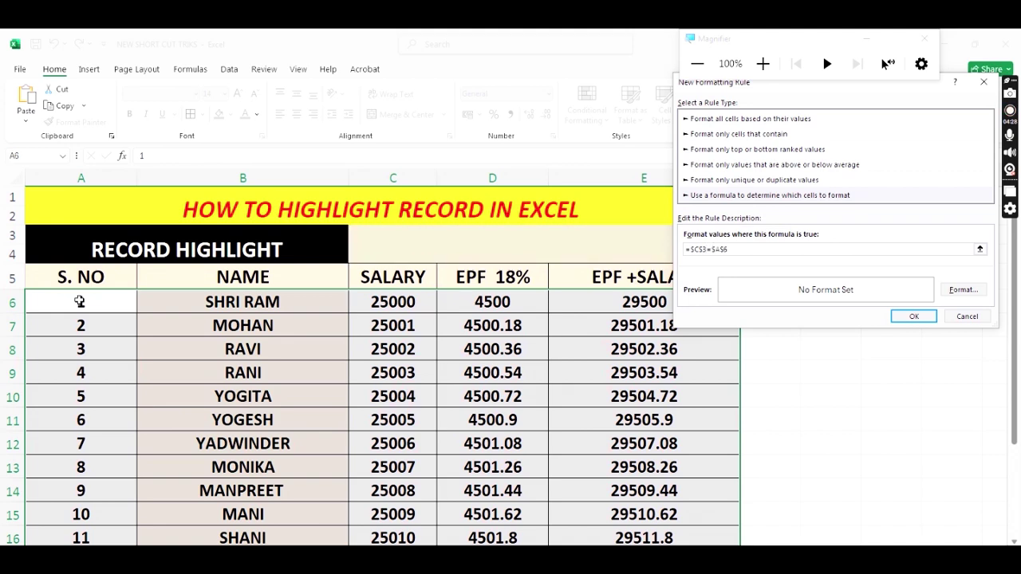
pyautogui.press('super+plus')
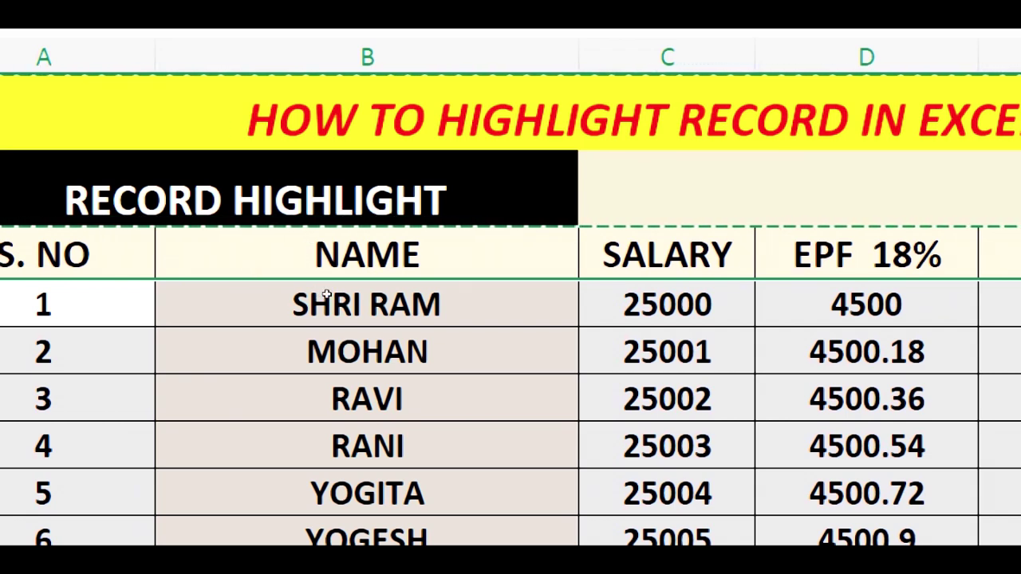
pyautogui.press('super+minus')
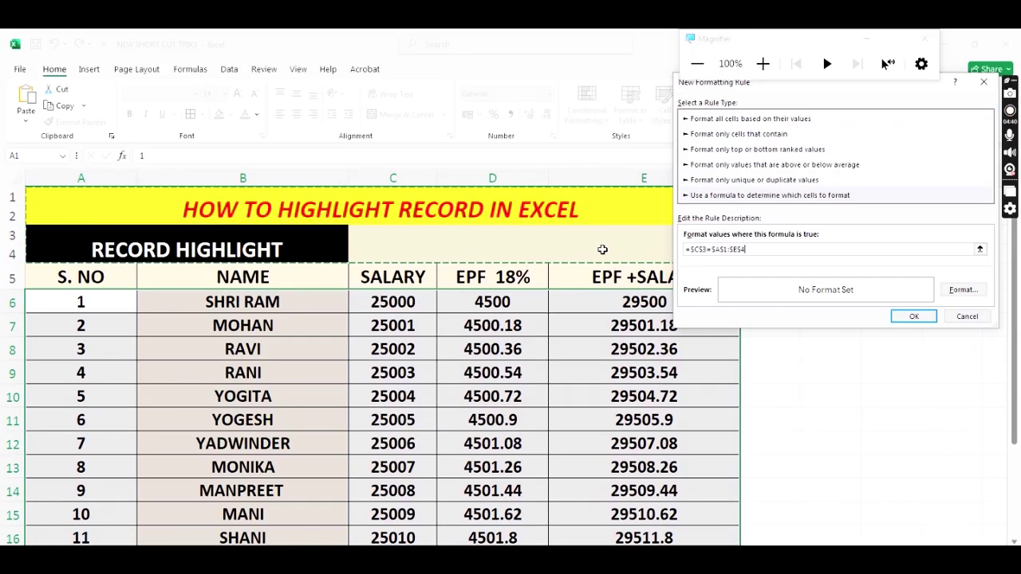
pyautogui.press('BackSpace')
pyautogui.press('BackSpace')
pyautogui.press('BackSpace')
pyautogui.press('BackSpace')
pyautogui.press('BackSpace')
pyautogui.press('BackSpace')
pyautogui.press('BackSpace')
pyautogui.press('BackSpace')
pyautogui.press('BackSpace')
pyautogui.press('BackSpace')
pyautogui.press('BackSpace')
pyautogui.press('BackSpace')
pyautogui.press('BackSpace')
pyautogui.press('BackSpace')
pyautogui.press('BackSpace')
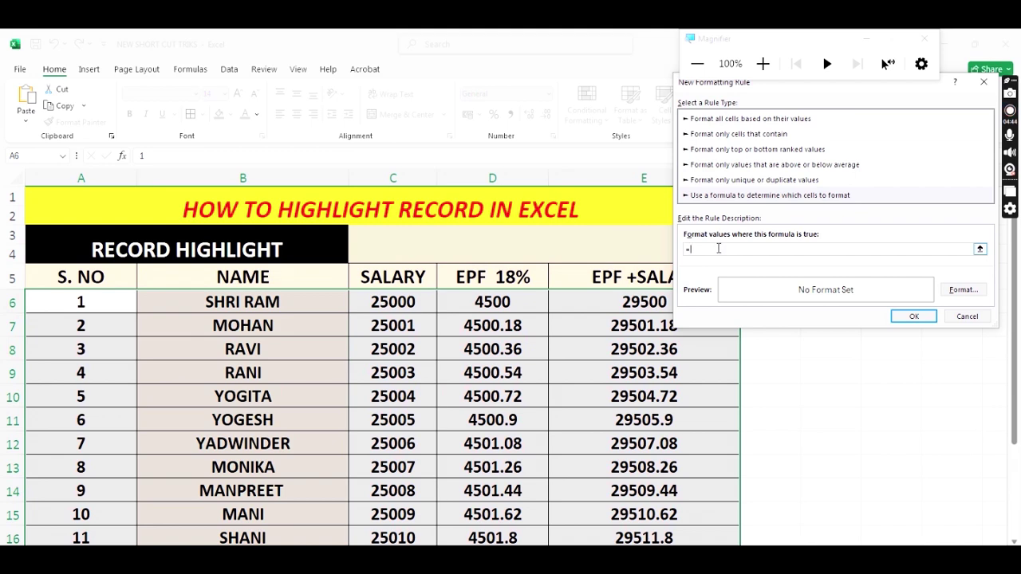
# Step: Enter =$C$3=$A6 as the rule's formula, with the serial number's row reference relative
pyautogui.click(493, 239)
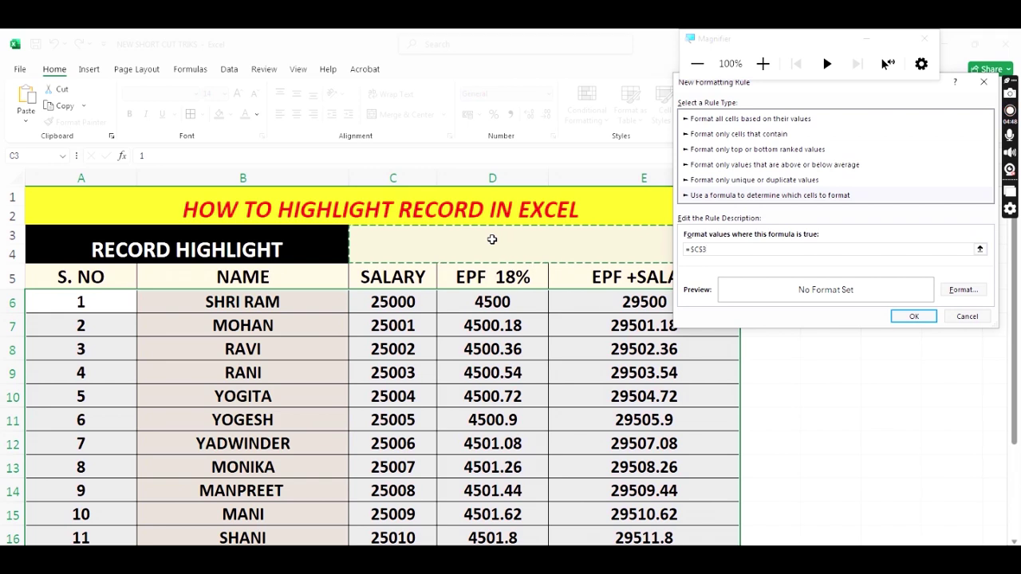
pyautogui.write('=')
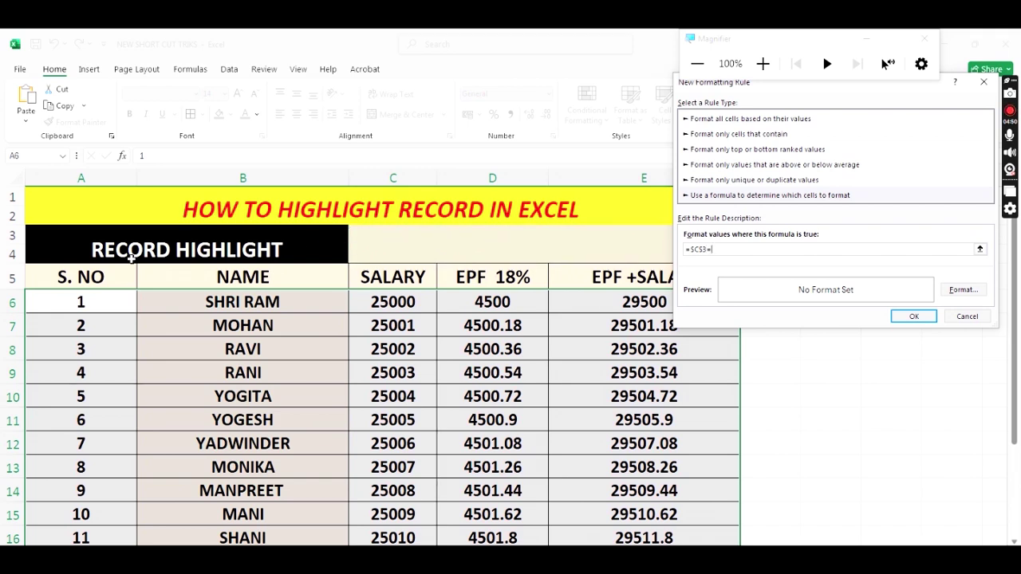
pyautogui.click(75, 302)
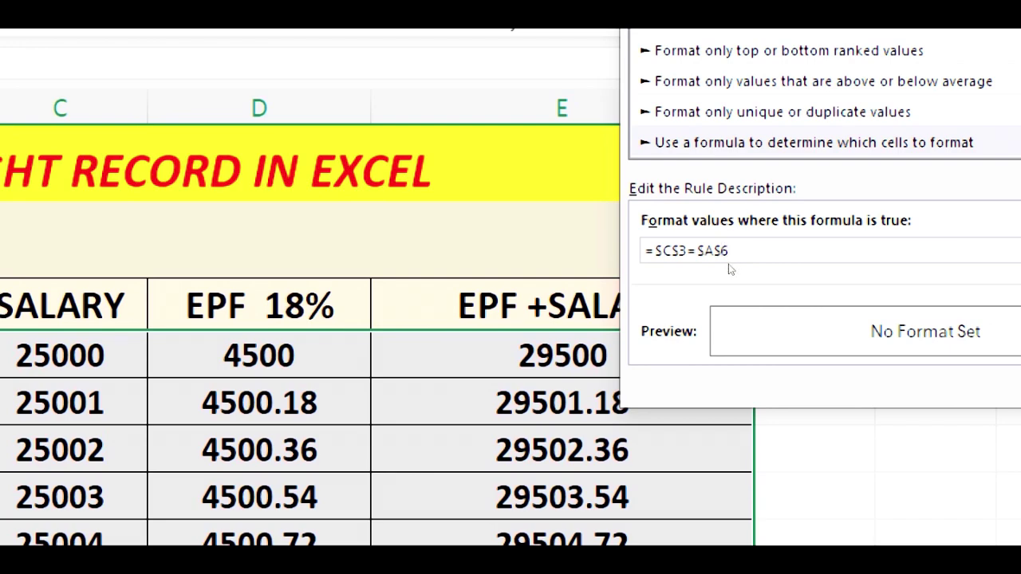
pyautogui.press('BackSpace')
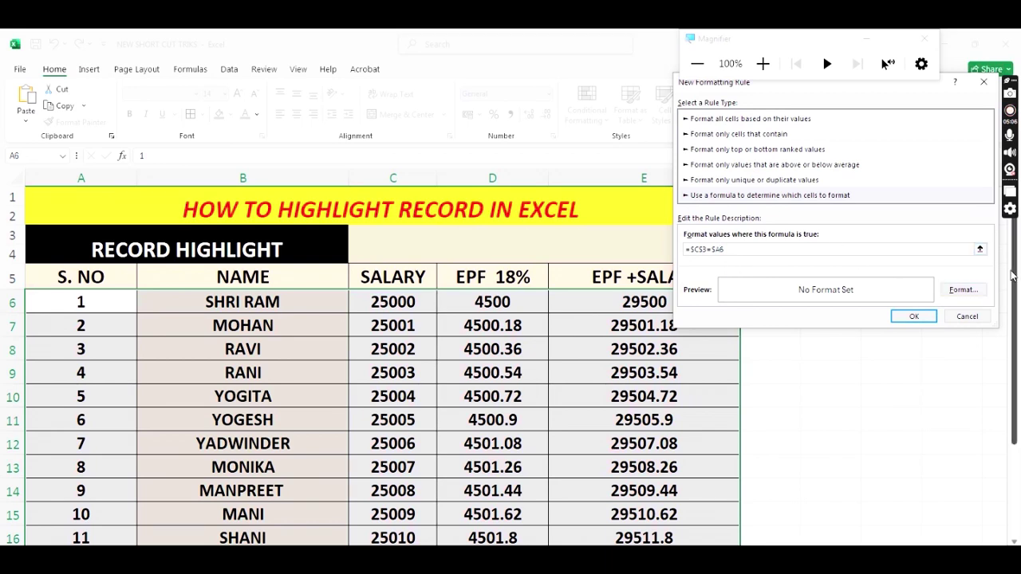
# Step: Set a red background fill for the rule's format
pyautogui.click(965, 291)
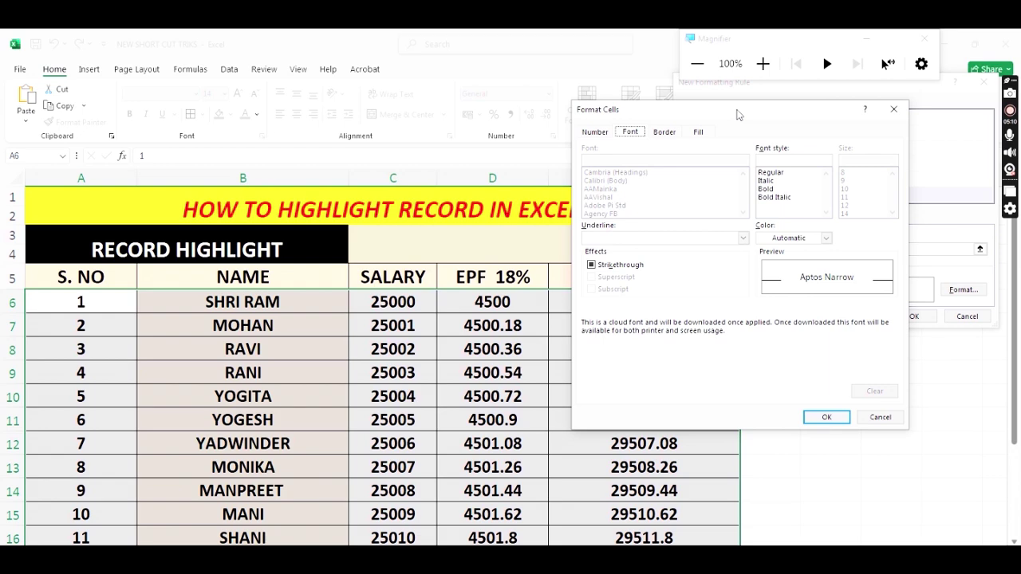
pyautogui.moveTo(738, 113); pyautogui.dragTo(616, 168)
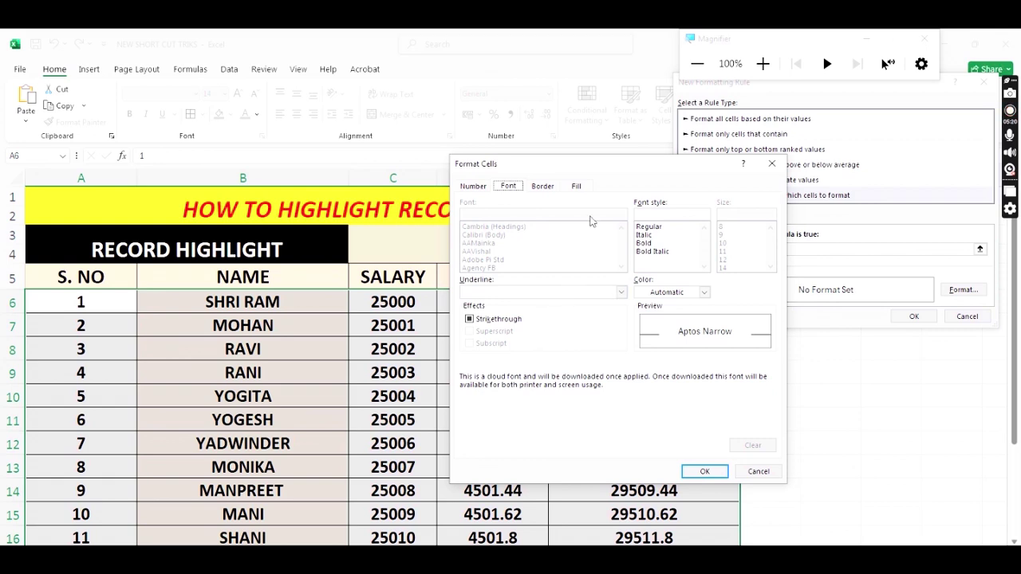
pyautogui.click(578, 187)
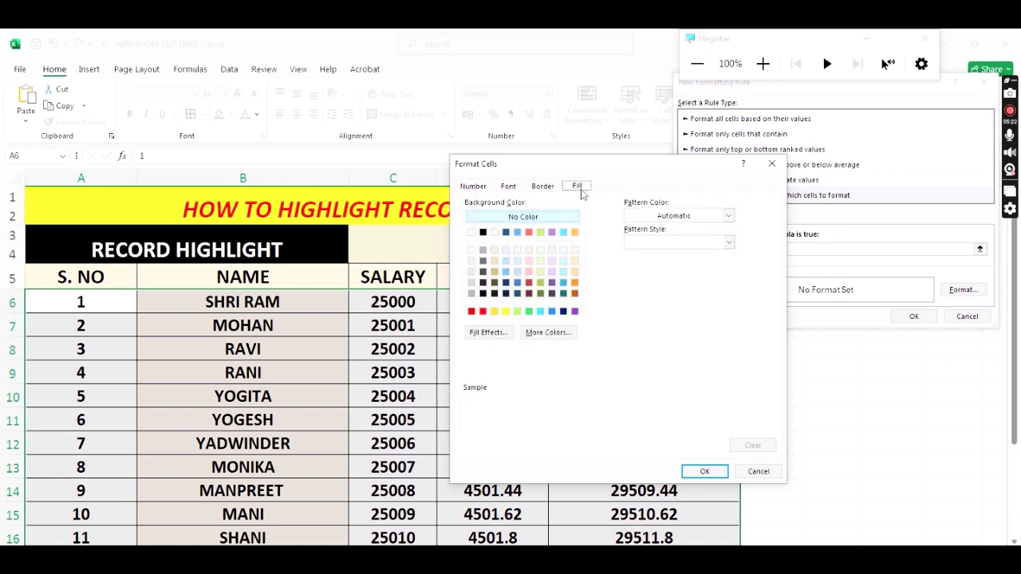
pyautogui.click(484, 312)
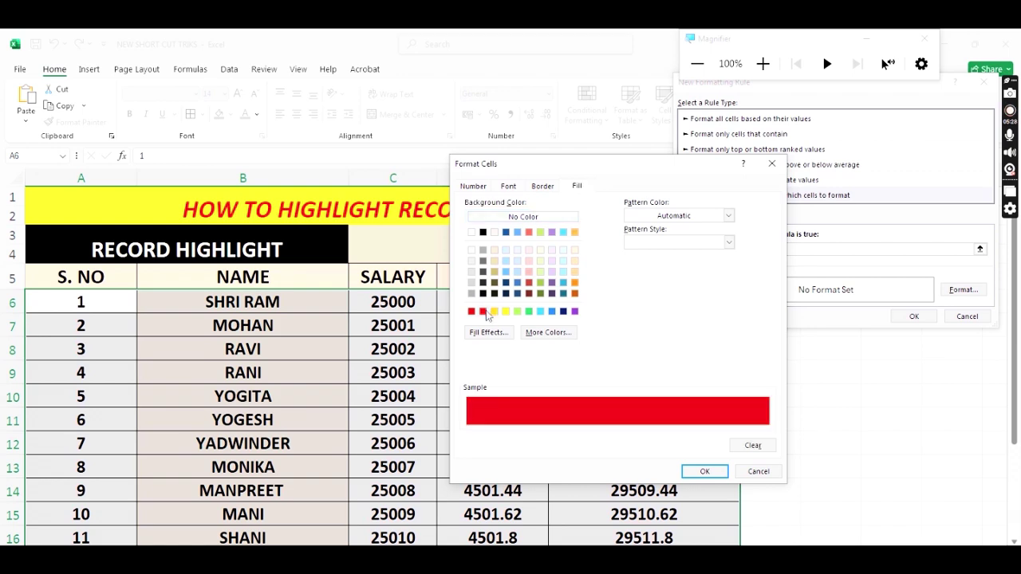
# Step: Make the rule's font bold and white, and apply the finished rule to the selected records
pyautogui.click(509, 187)
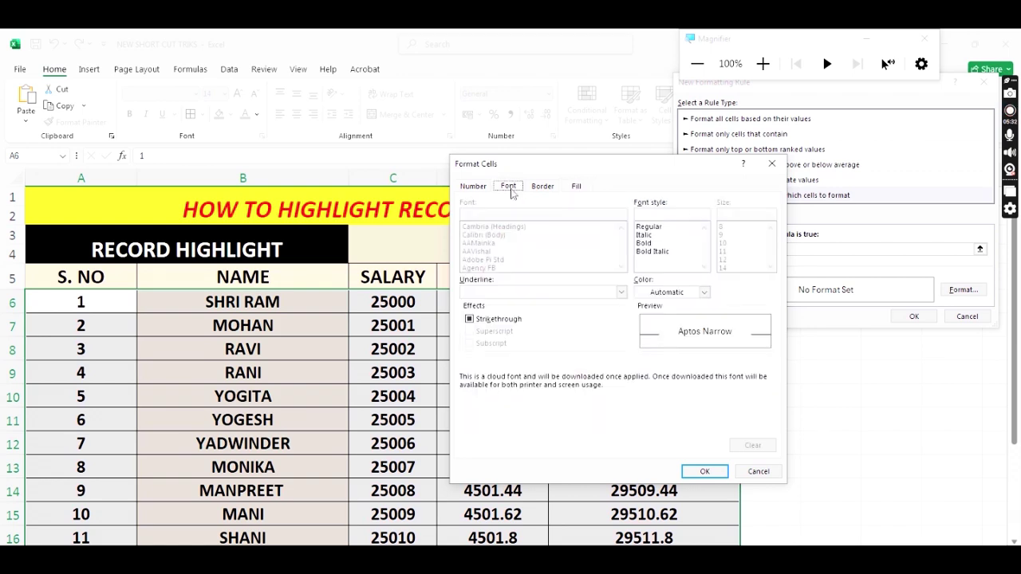
pyautogui.click(644, 244)
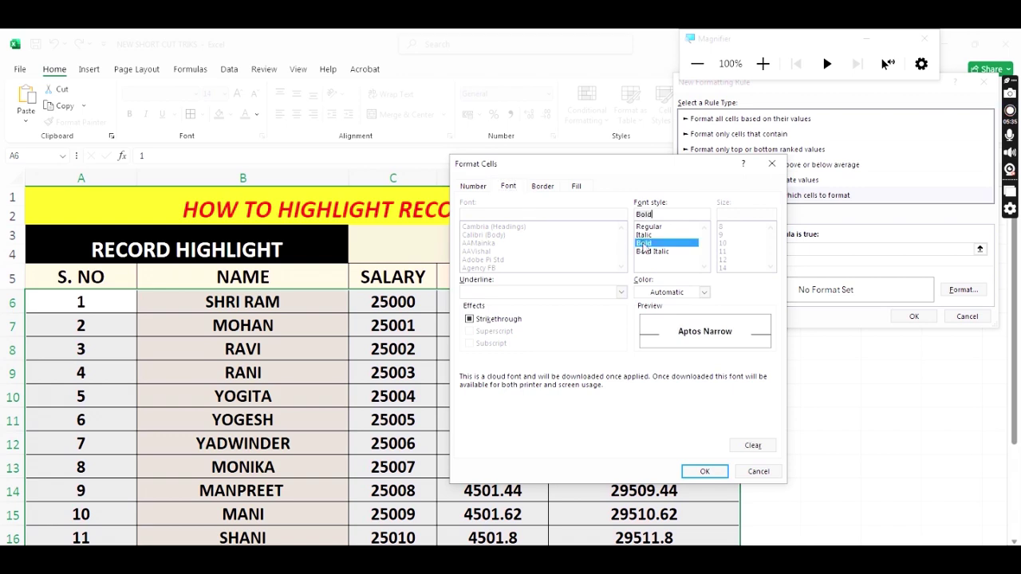
pyautogui.click(652, 296)
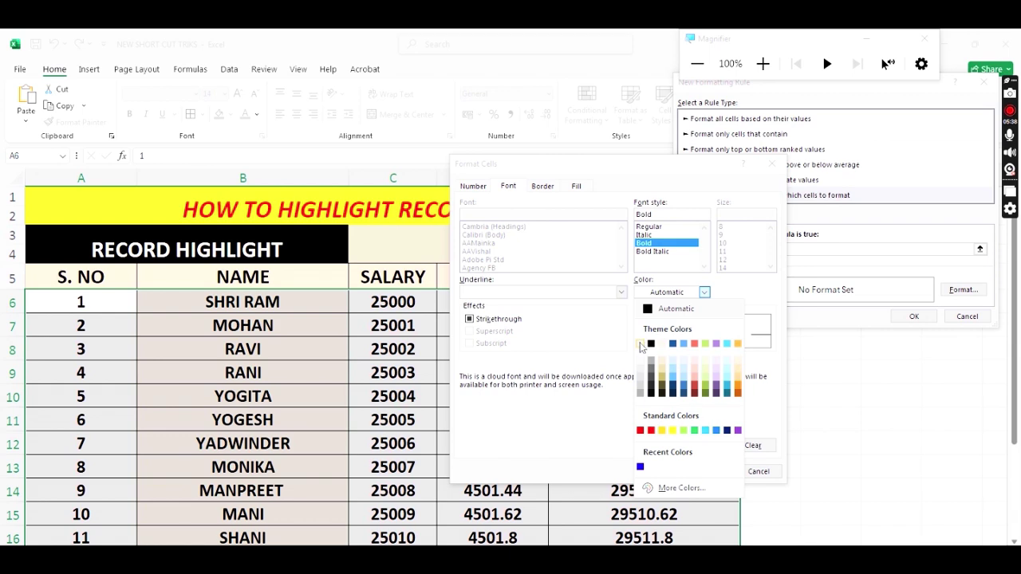
pyautogui.click(642, 343)
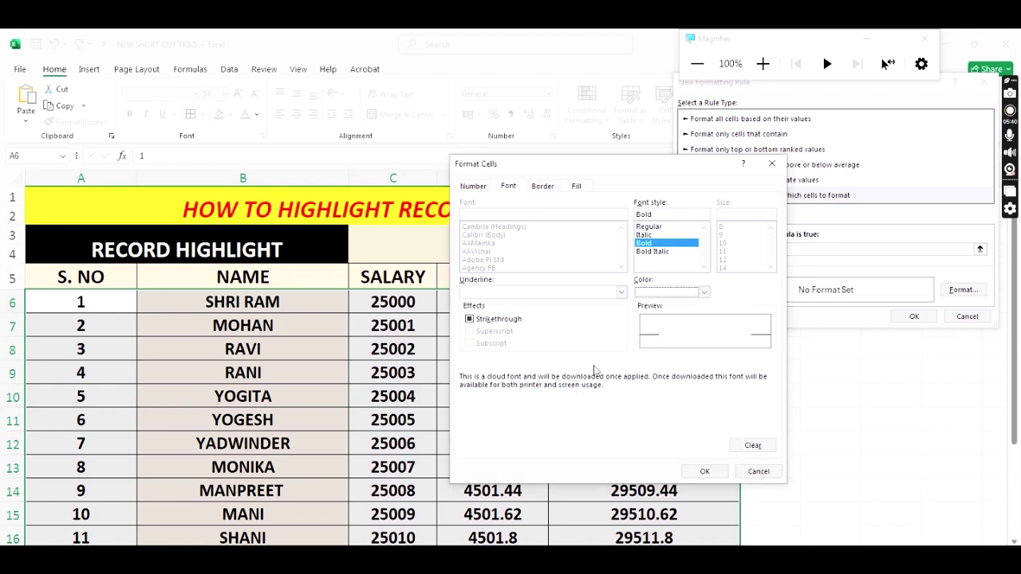
pyautogui.click(705, 471)
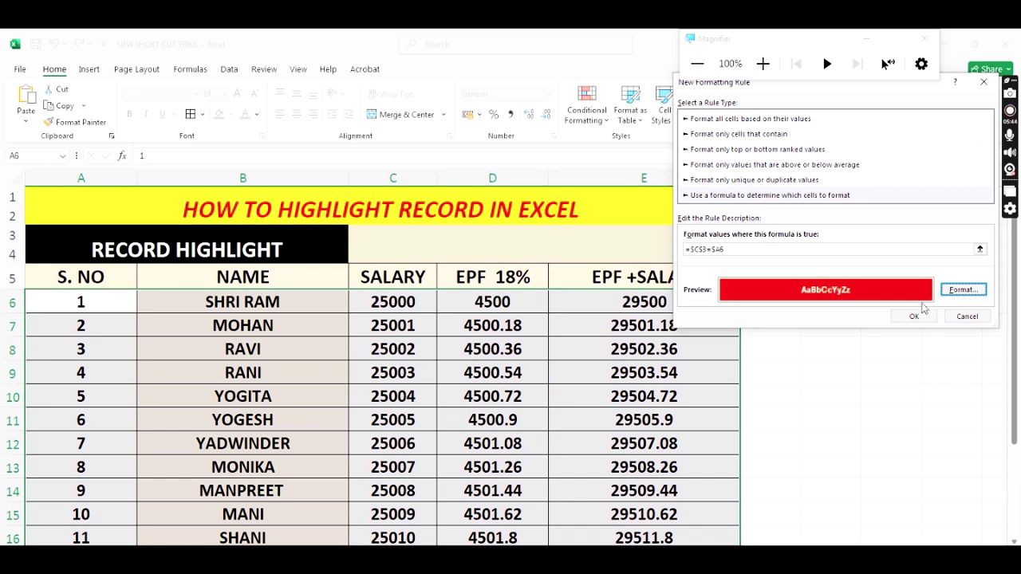
pyautogui.click(914, 315)
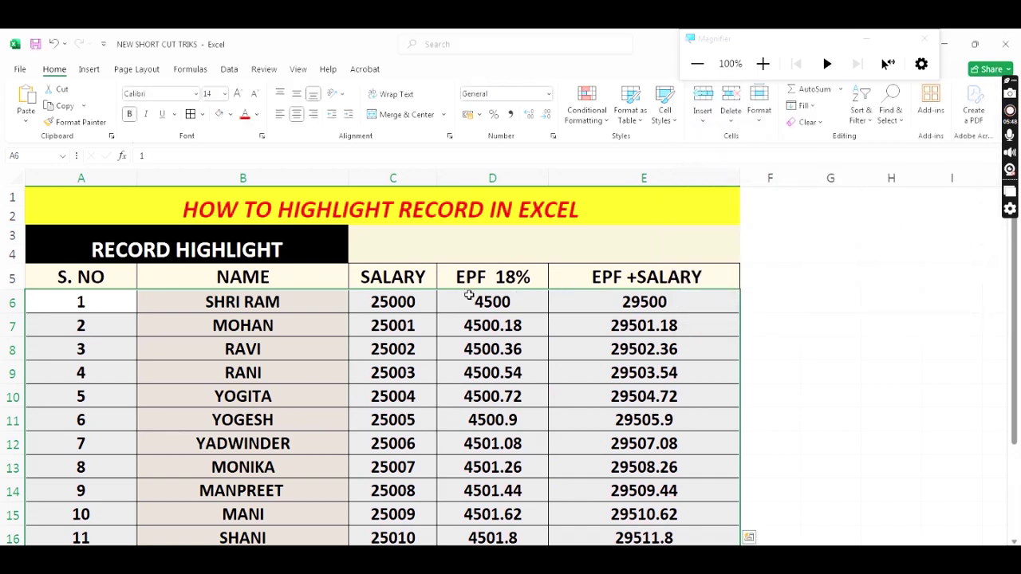
# Step: Enter serial number 7 in the merged cell C3 and check the highlighting of the matching record
pyautogui.click(493, 240)
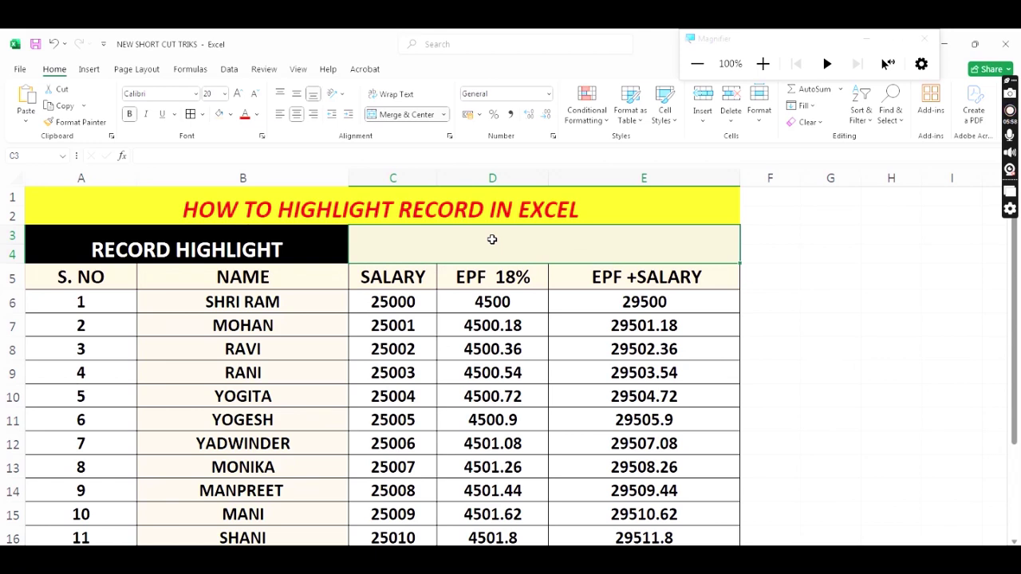
pyautogui.write('7')
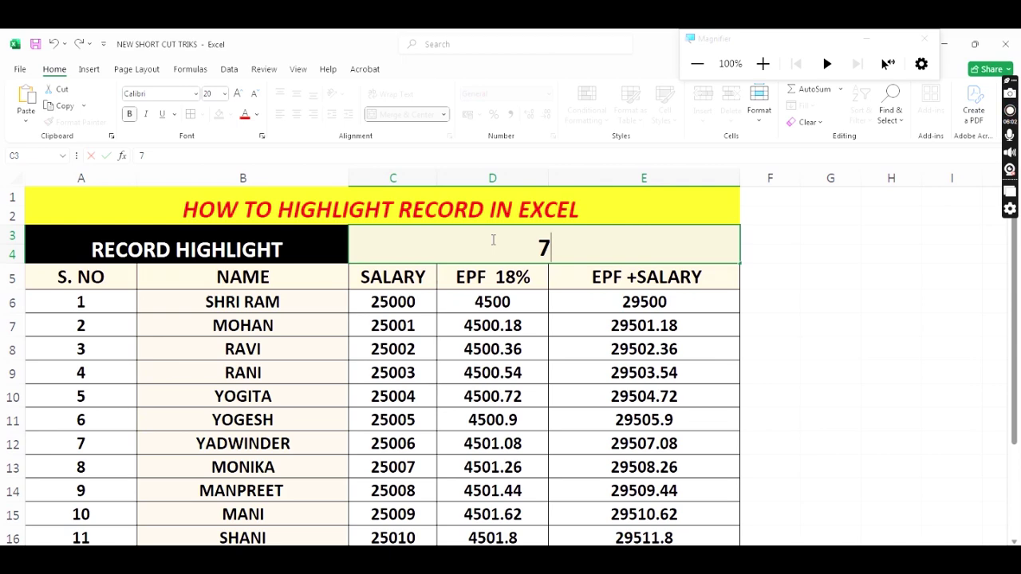
pyautogui.press('Return')
pyautogui.scroll(-1, 521, 362)
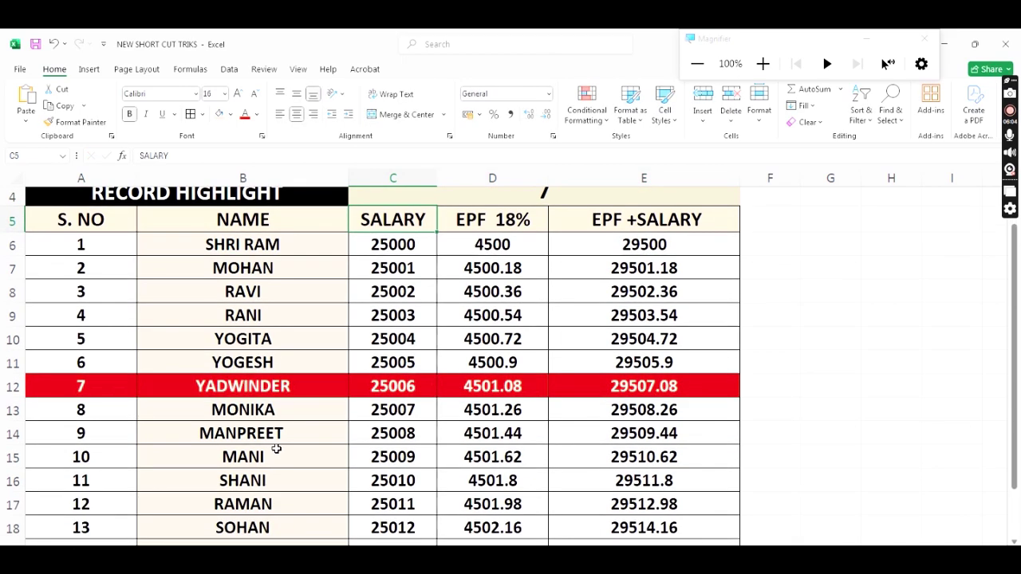
pyautogui.scroll(1, 337, 429)
# Step: Replace the serial number in C3 with 11 and check the highlighting through the end of the record list
pyautogui.click(556, 244)
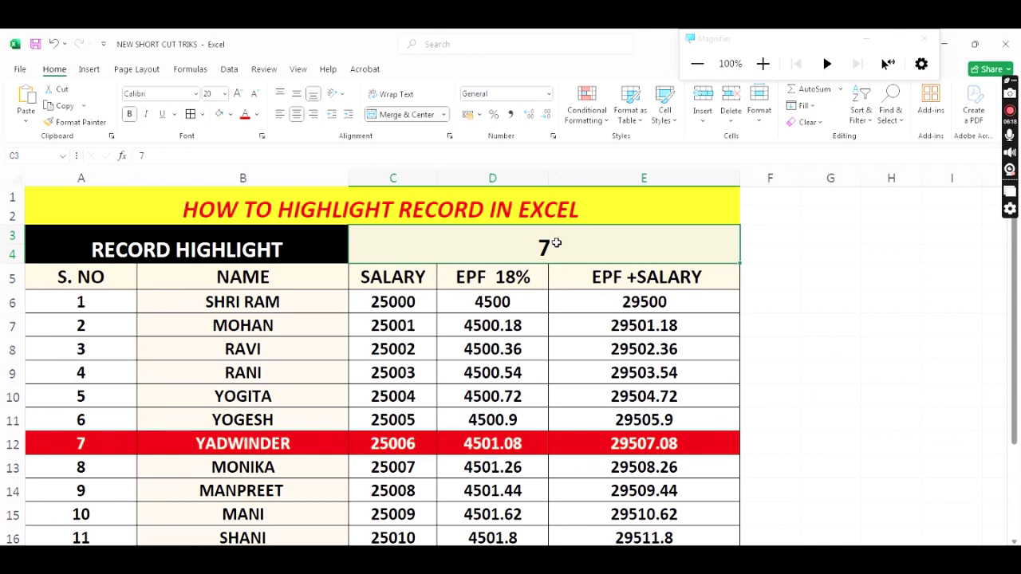
pyautogui.press('BackSpace')
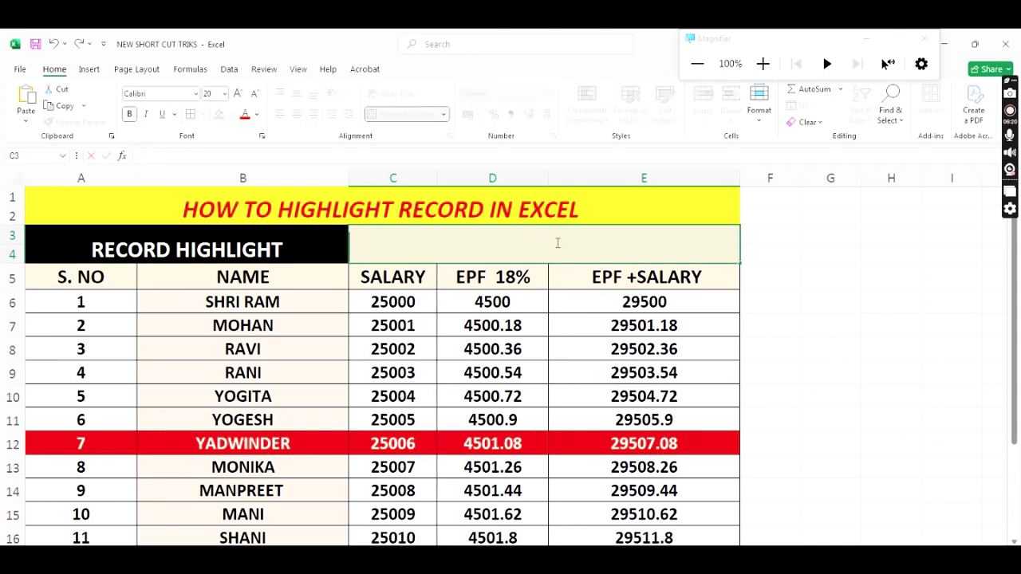
pyautogui.write('11')
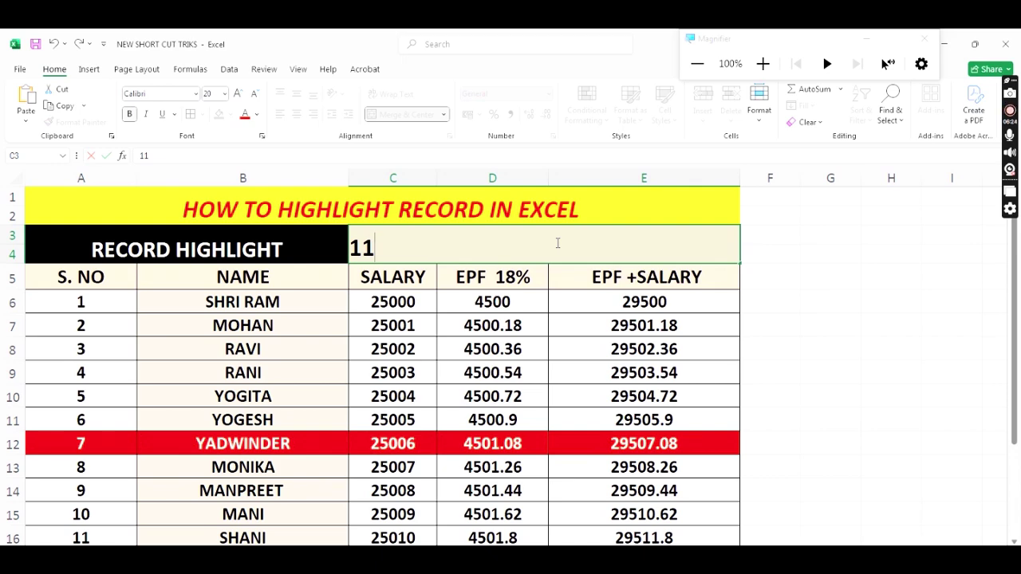
pyautogui.press('Return')
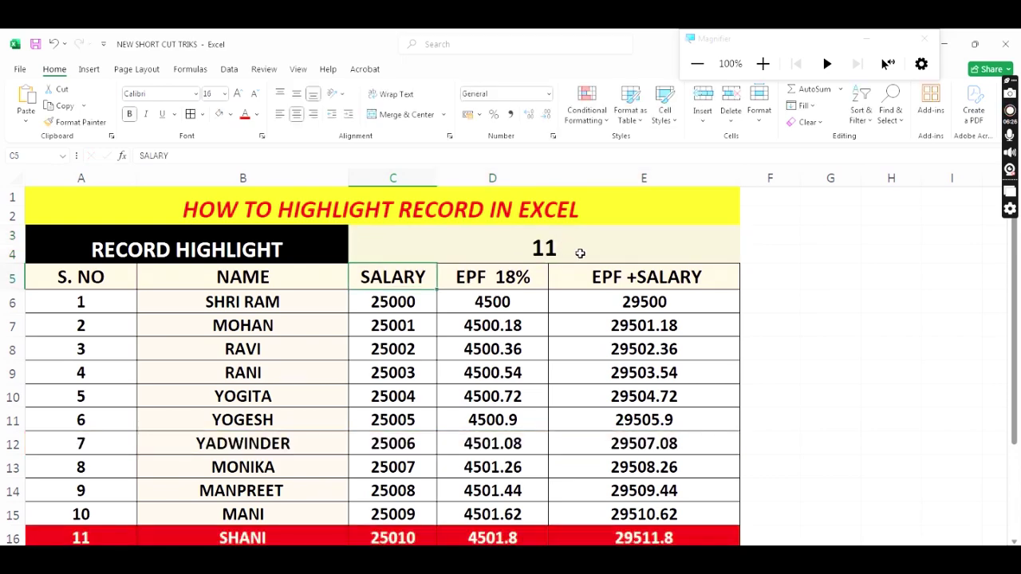
pyautogui.scroll(-1, 575, 267)
pyautogui.scroll(-2, 562, 303)
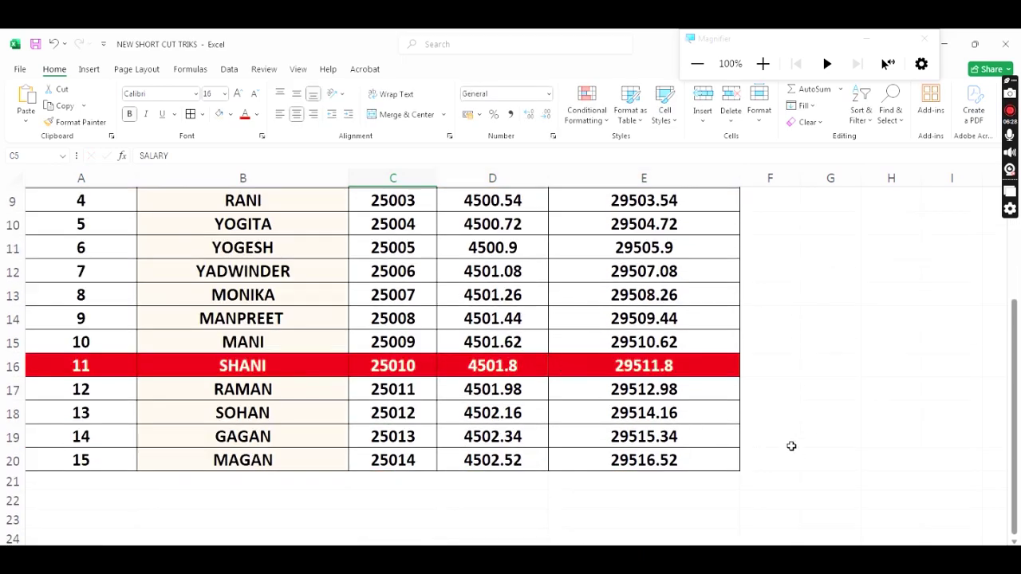
pyautogui.scroll(1, 789, 443)
pyautogui.scroll(2, 775, 419)
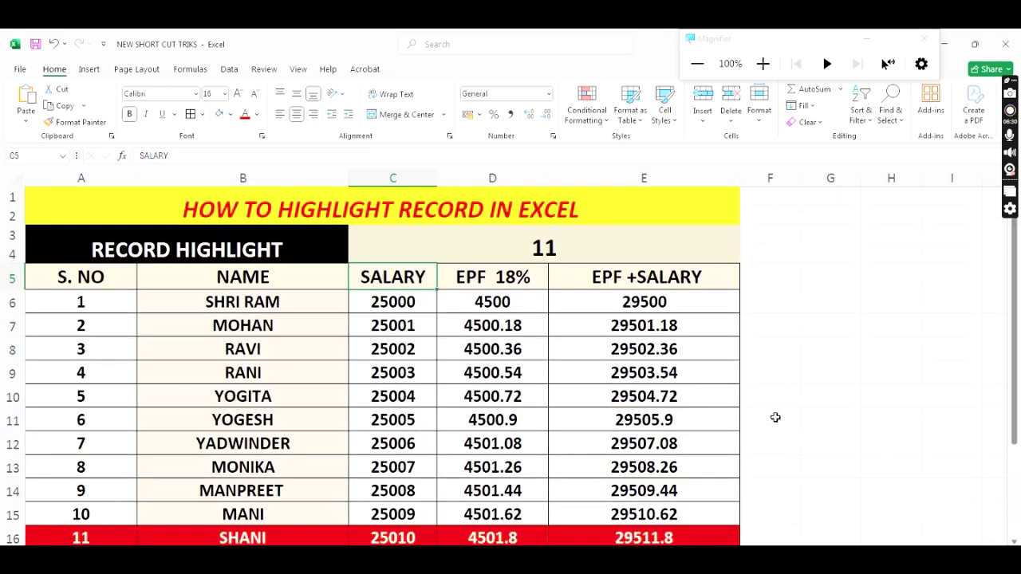